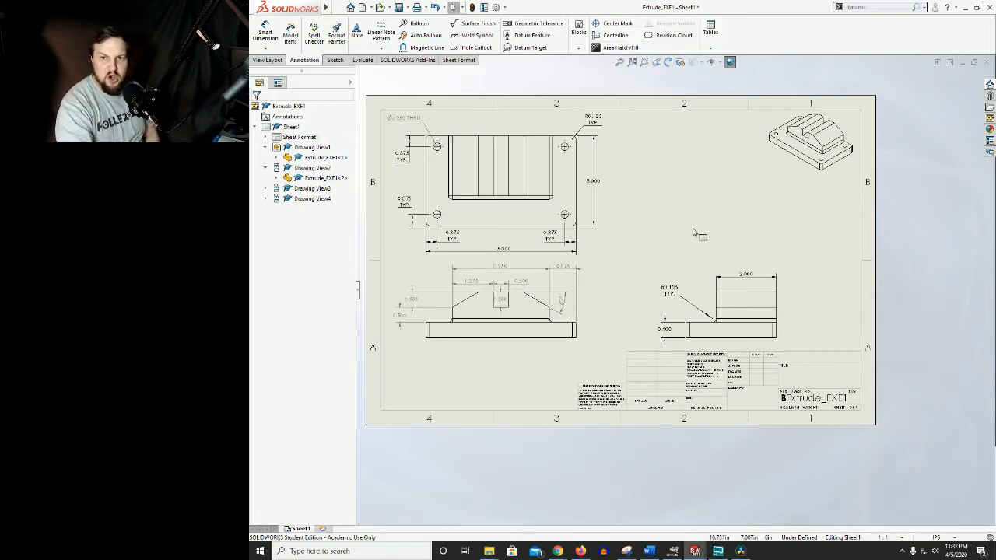
Step: Examine the drawing's title block and review the custom properties stored in the drawing file
scroll(775, 393, down, 2)
scroll(776, 393, down, 1)
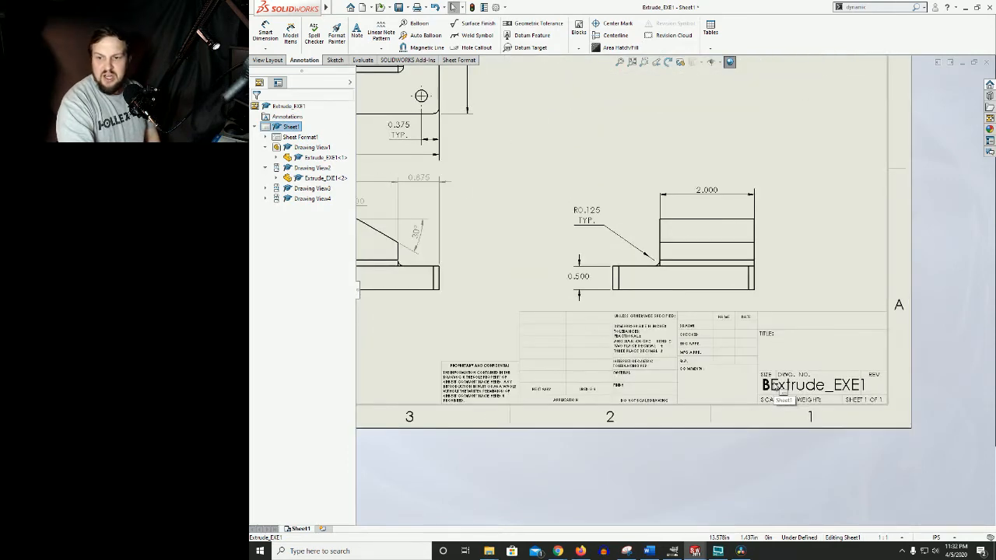
scroll(633, 179, up, 2)
scroll(633, 178, up, 1)
middle_drag(632, 178, 670, 227)
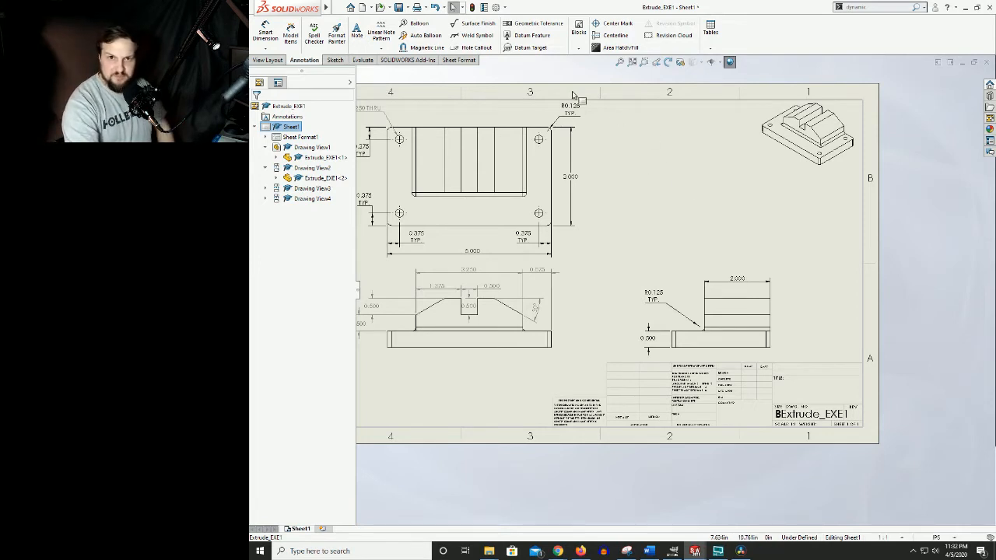
click(483, 9)
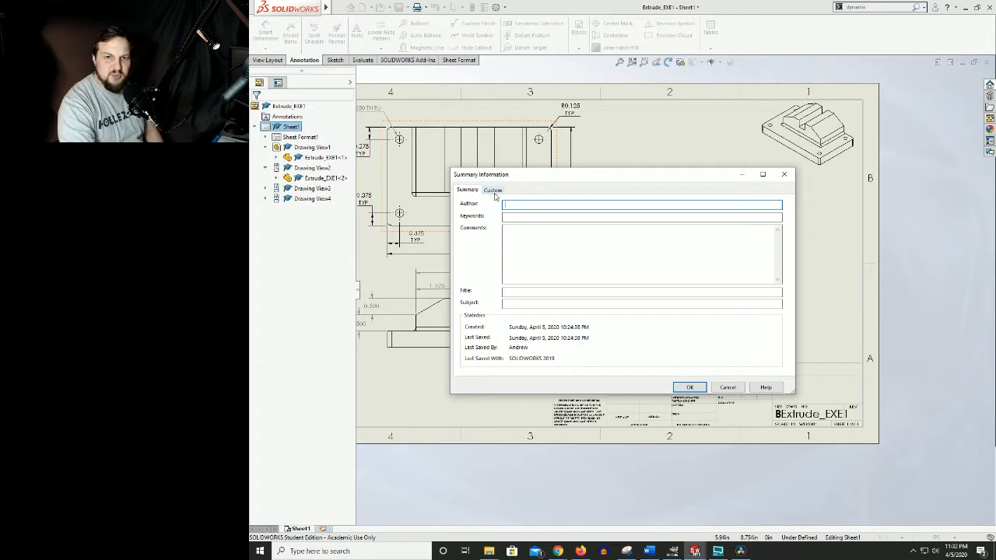
click(493, 191)
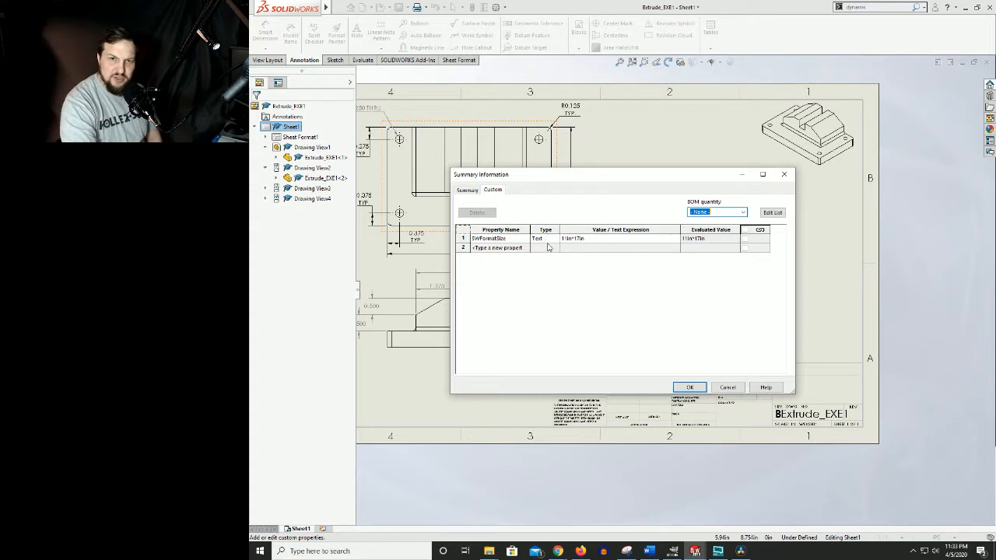
click(502, 248)
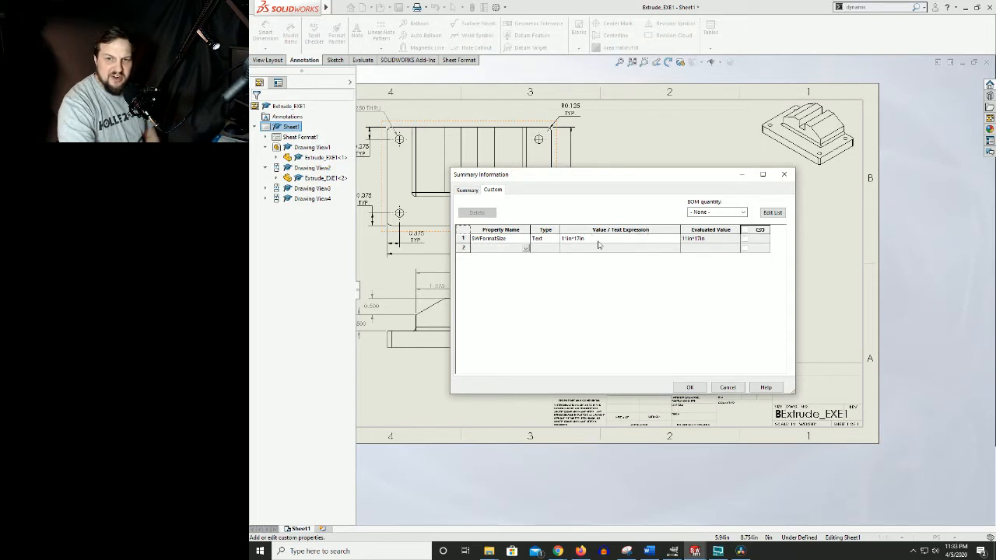
click(727, 387)
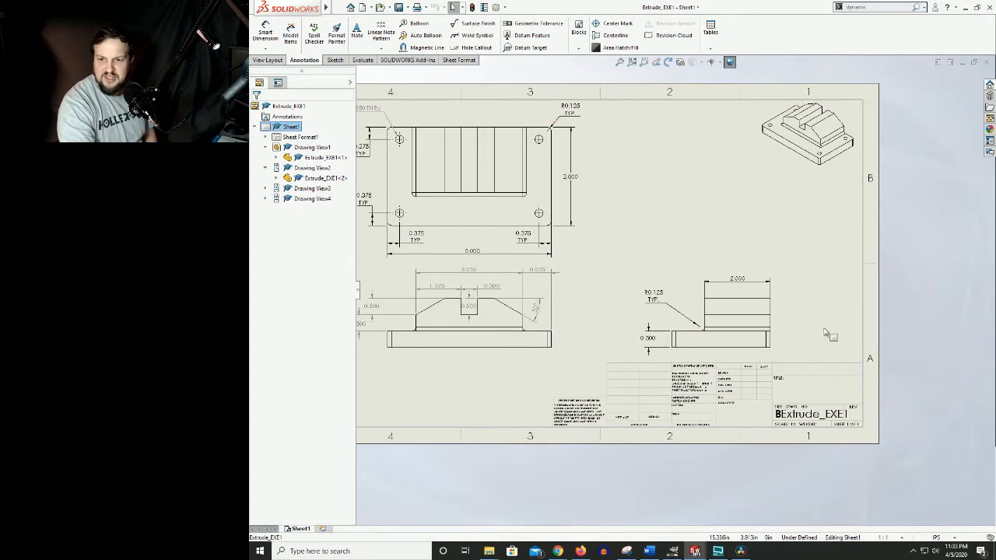
Step: Open the Extrude_EXE1 part from the right-side view of the drawing
scroll(813, 404, down, 4)
scroll(675, 282, up, 3)
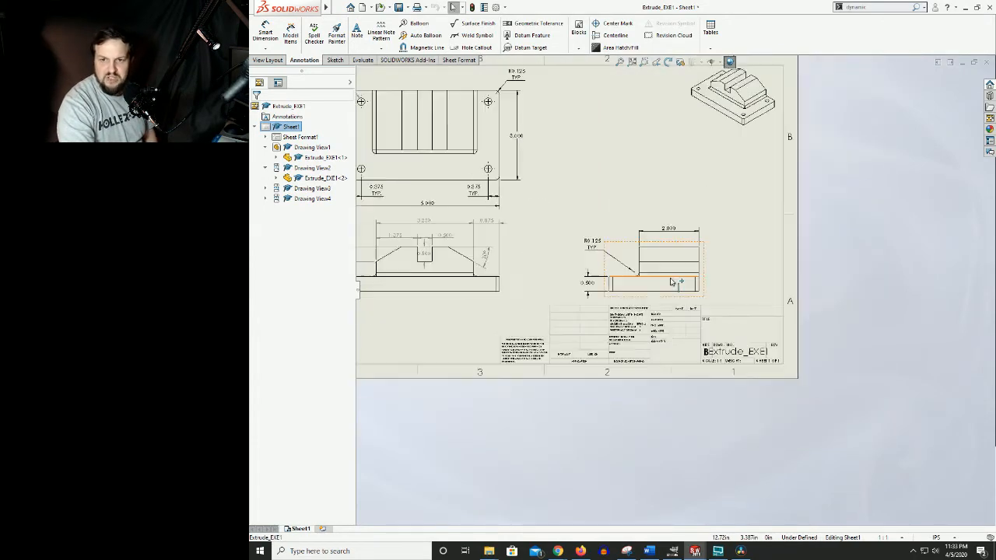
middle_drag(611, 214, 682, 245)
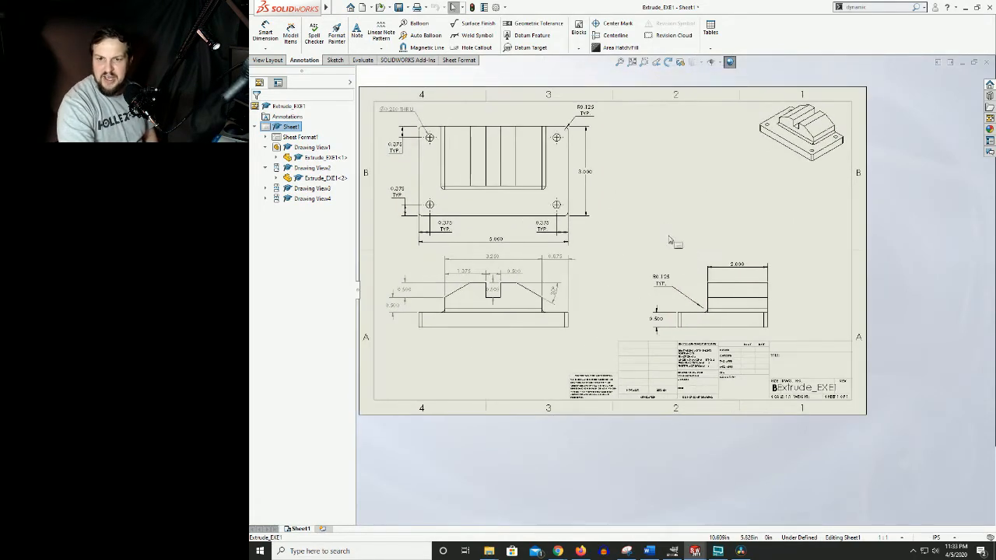
click(696, 287)
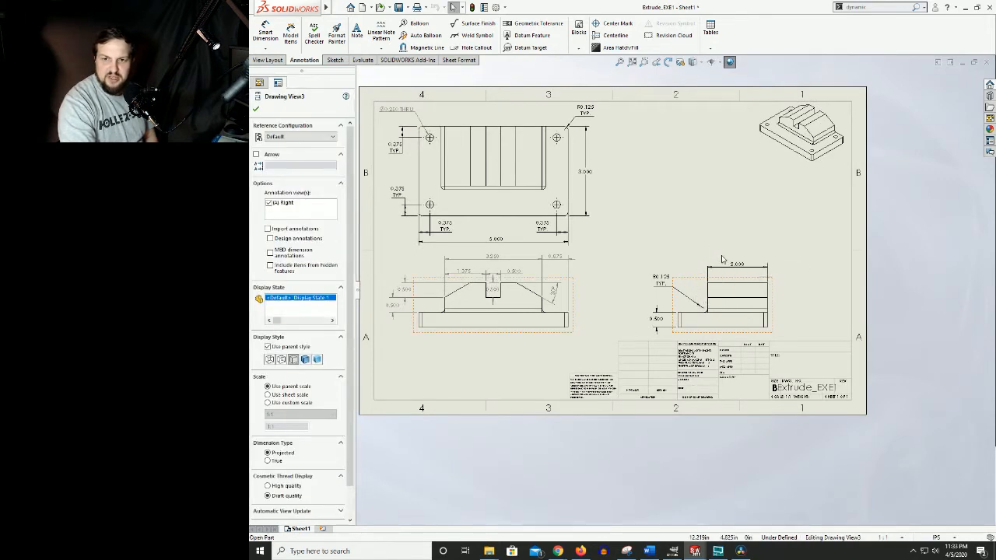
click(720, 256)
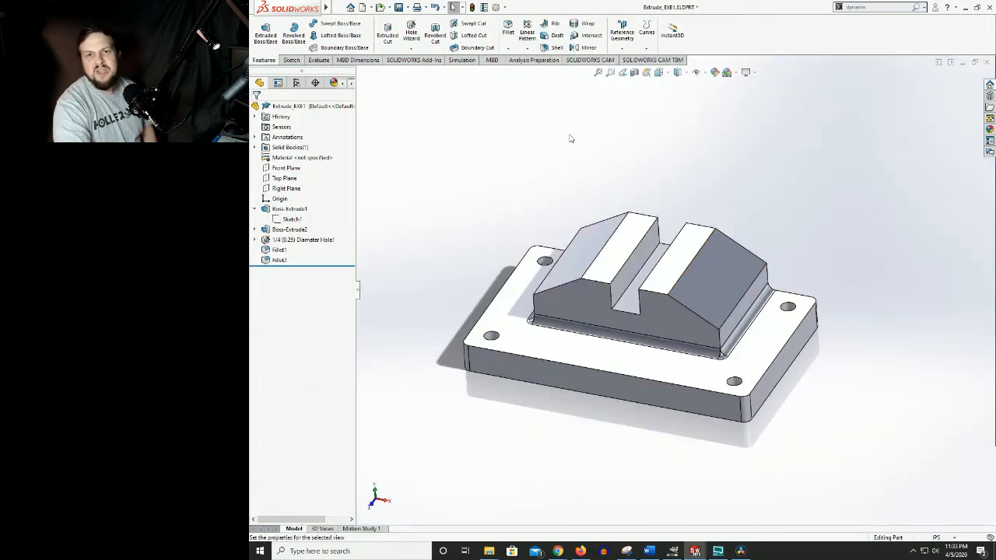
Step: Review the part file's custom properties and close them without changes
click(484, 8)
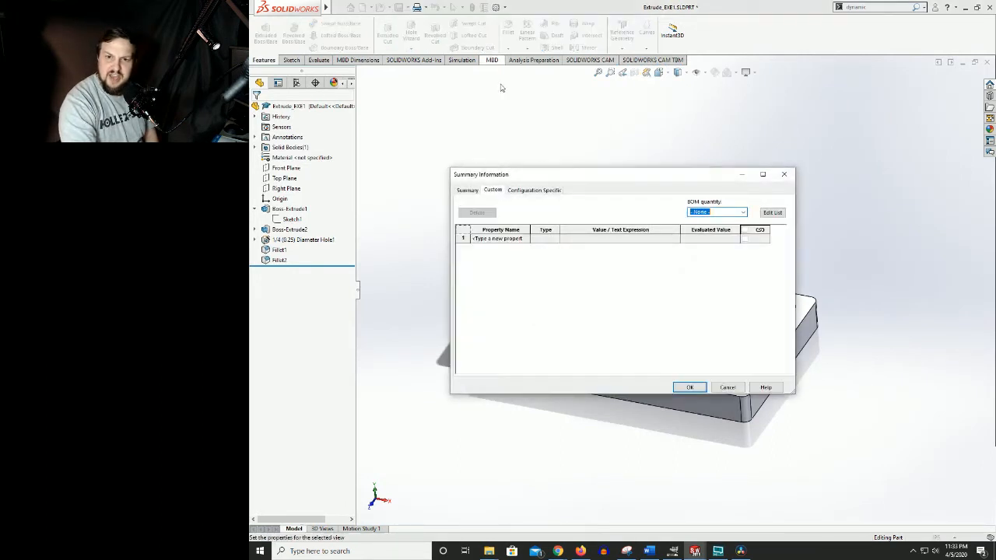
click(526, 190)
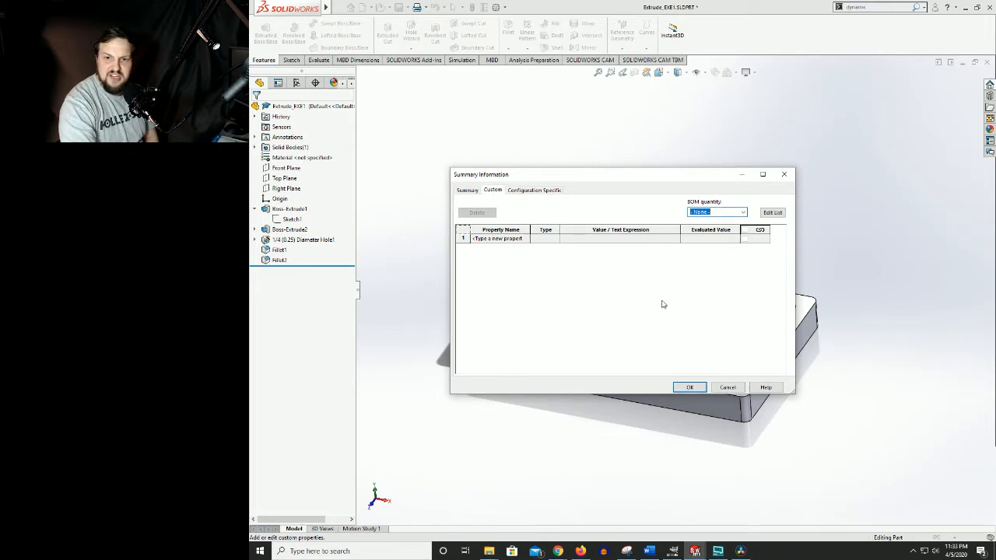
click(727, 387)
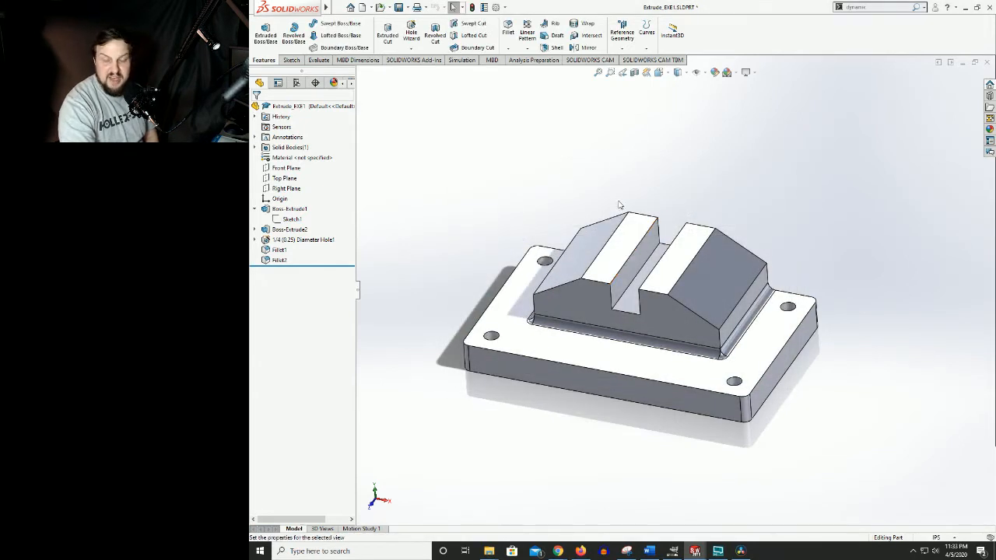
Step: Apply AISI 1020 steel from the SOLIDWORKS Materials library to the part and save the part
middle_drag(589, 233, 615, 215)
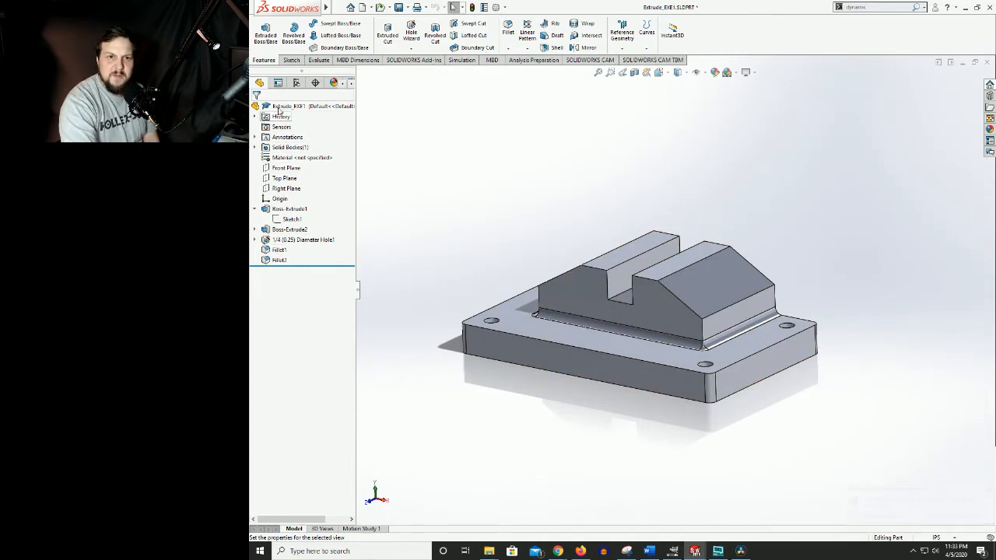
right_click(287, 163)
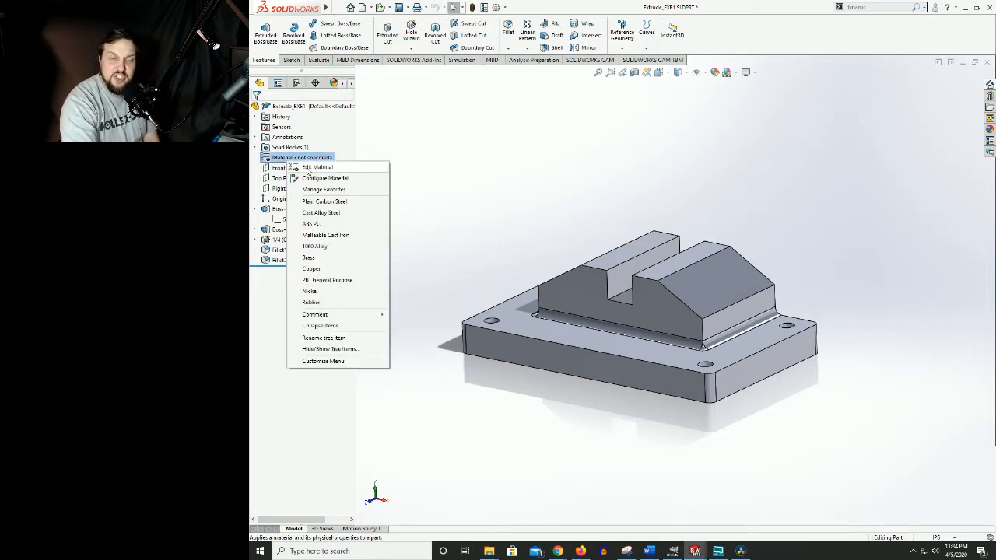
click(307, 170)
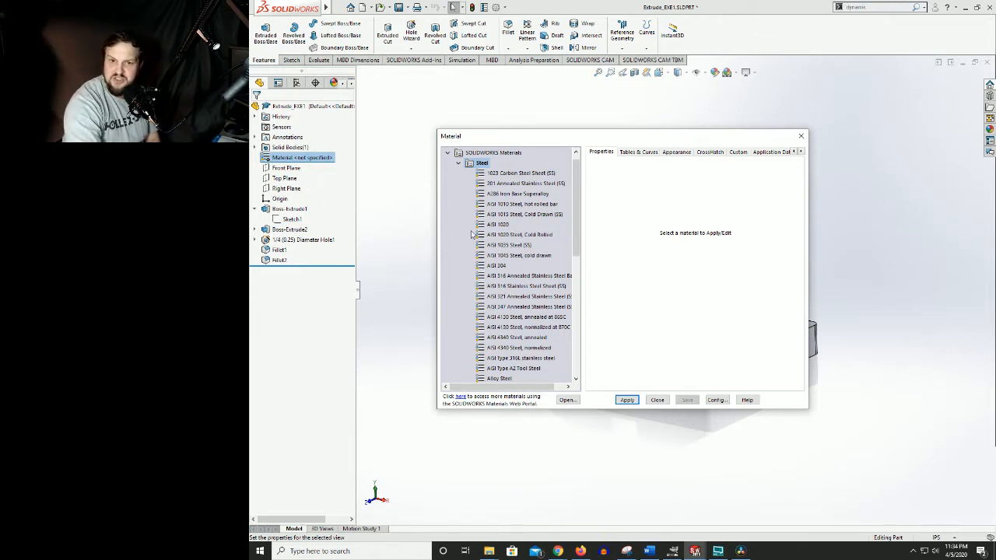
click(498, 224)
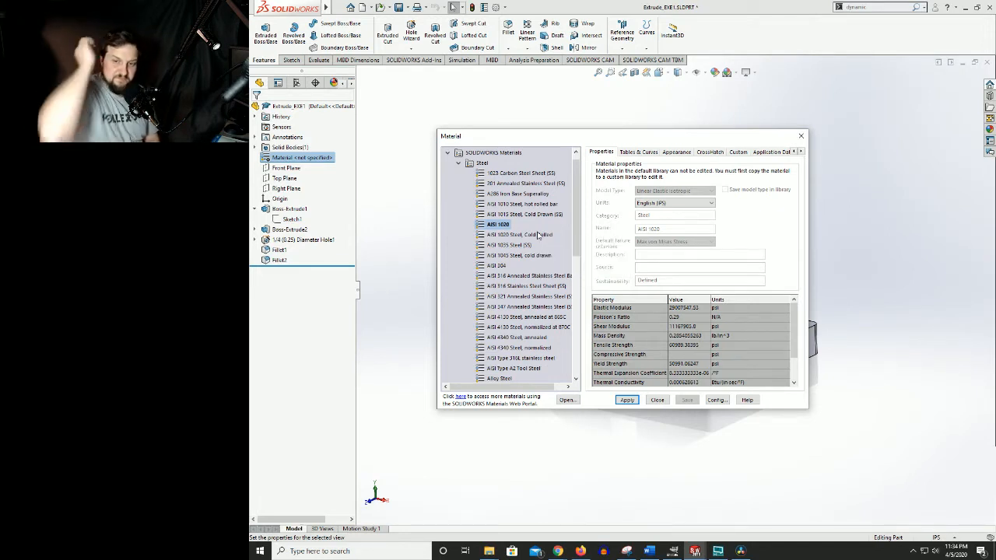
click(628, 401)
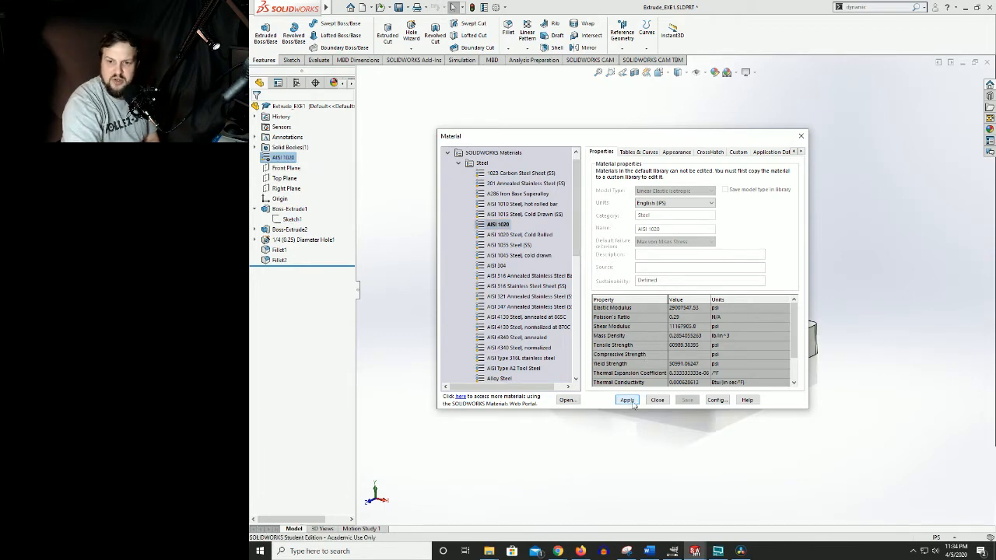
click(656, 400)
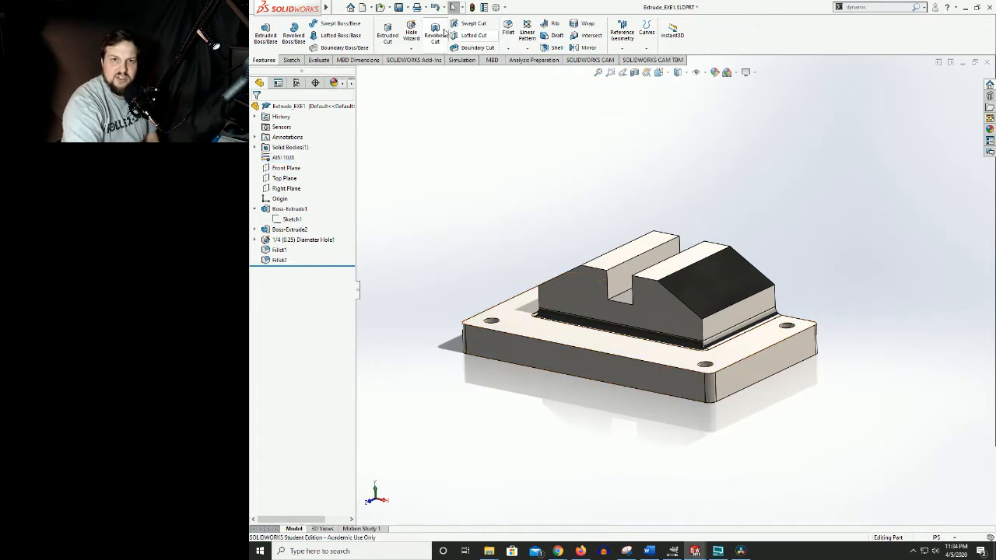
click(399, 7)
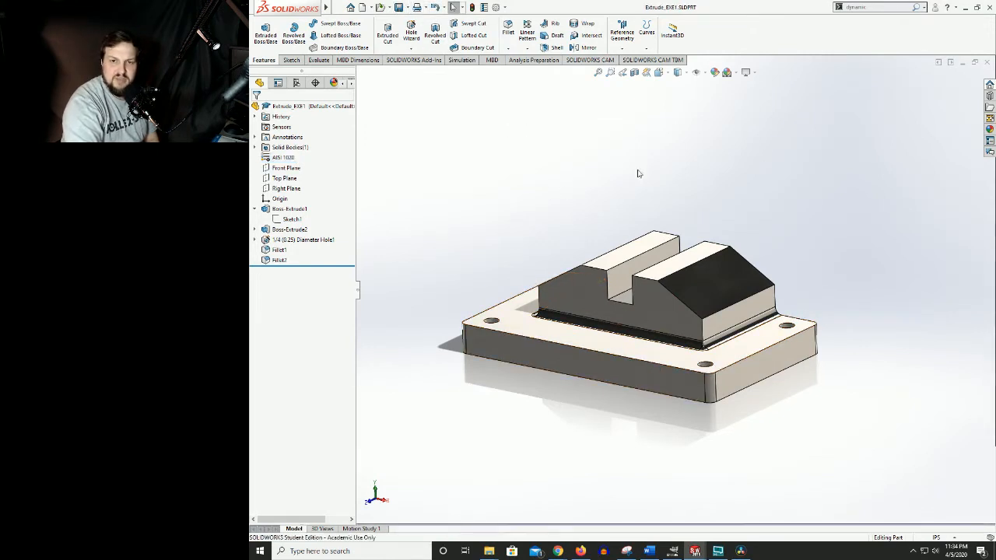
click(337, 7)
click(562, 130)
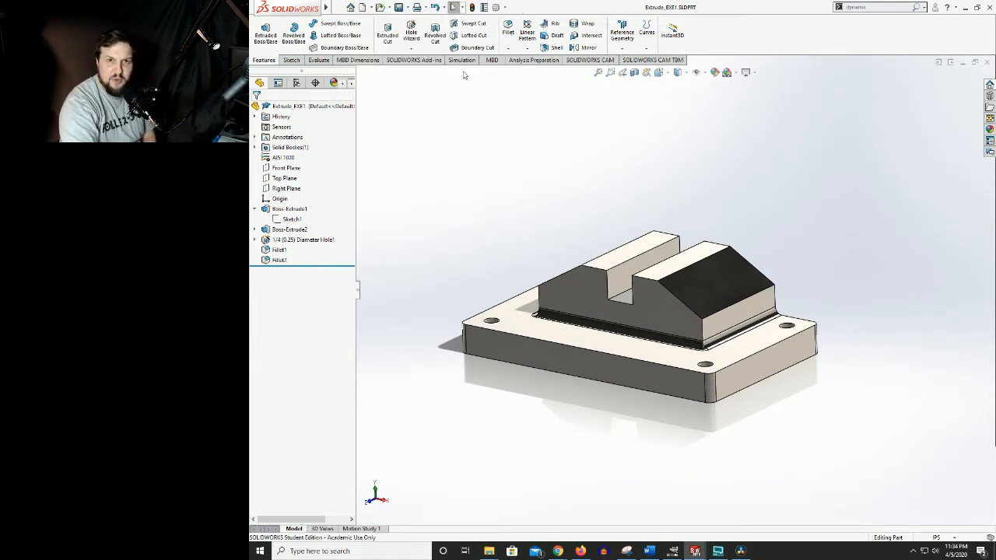
mouse_move(327, 7)
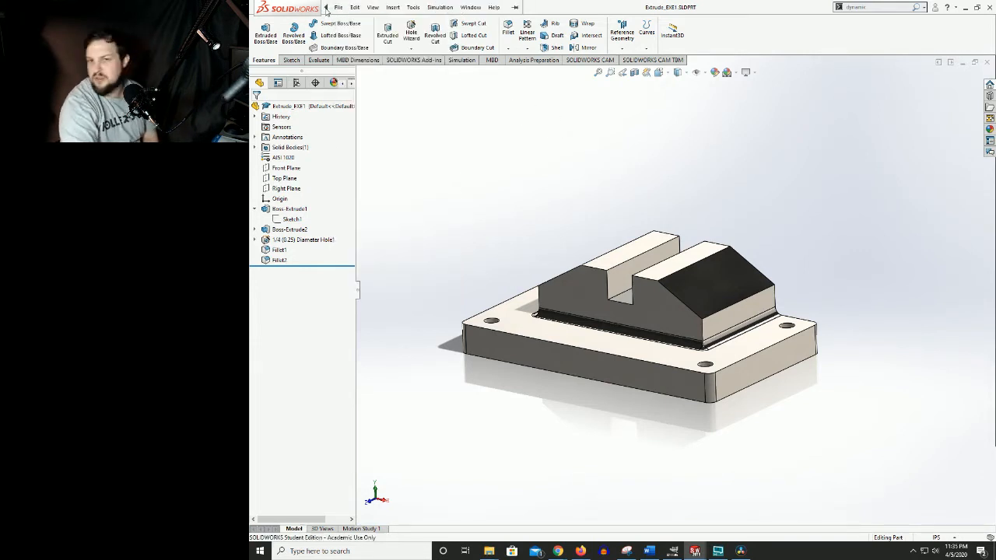
click(338, 7)
click(503, 104)
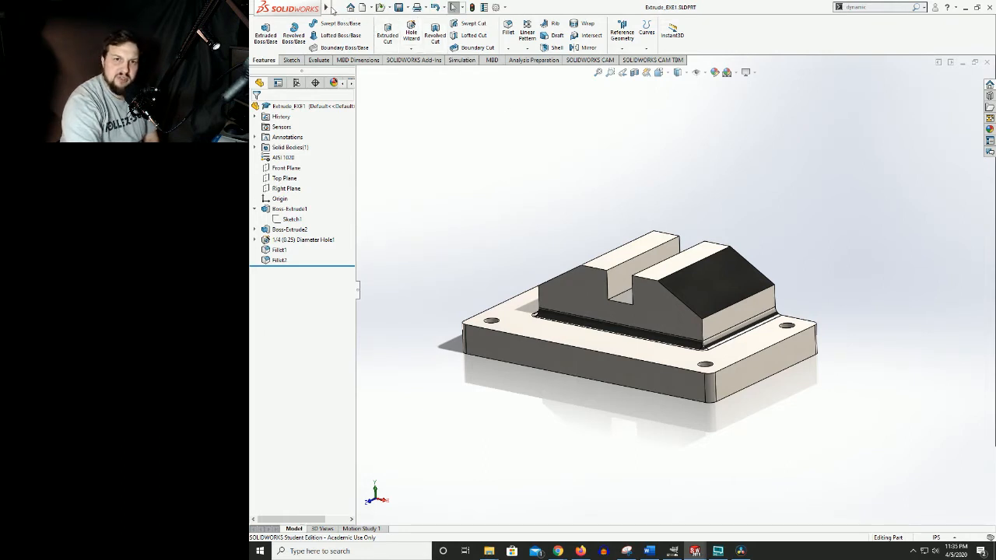
mouse_move(333, 9)
click(467, 7)
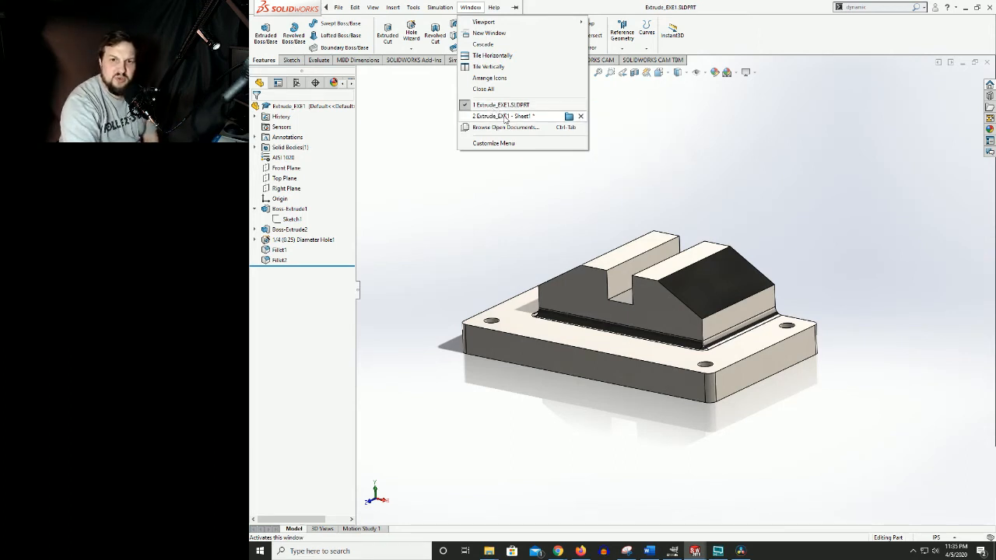
click(755, 114)
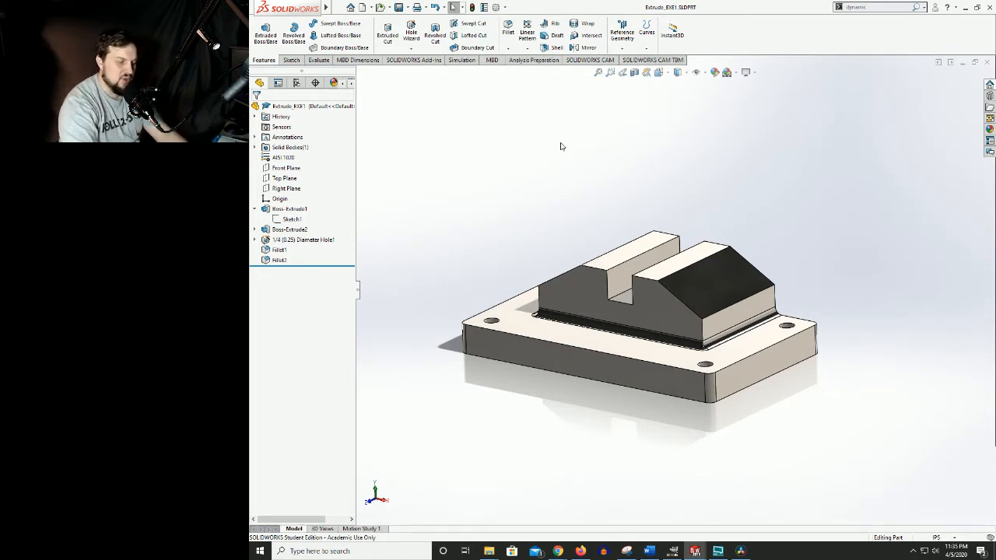
Step: Switch from the part back to the open Extrude_EXE1 drawing, Sheet1
key(ctrl+Tab)
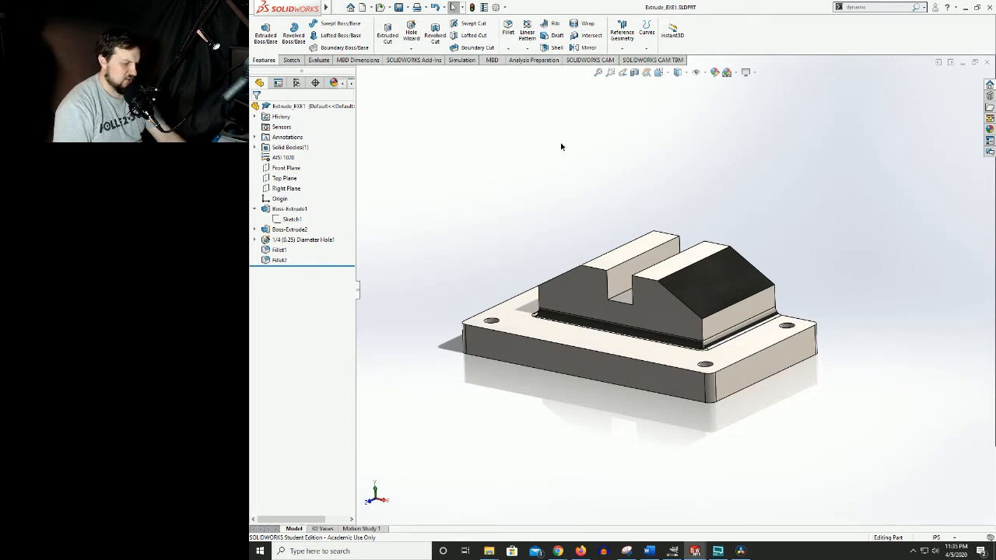
key(alt+Tab)
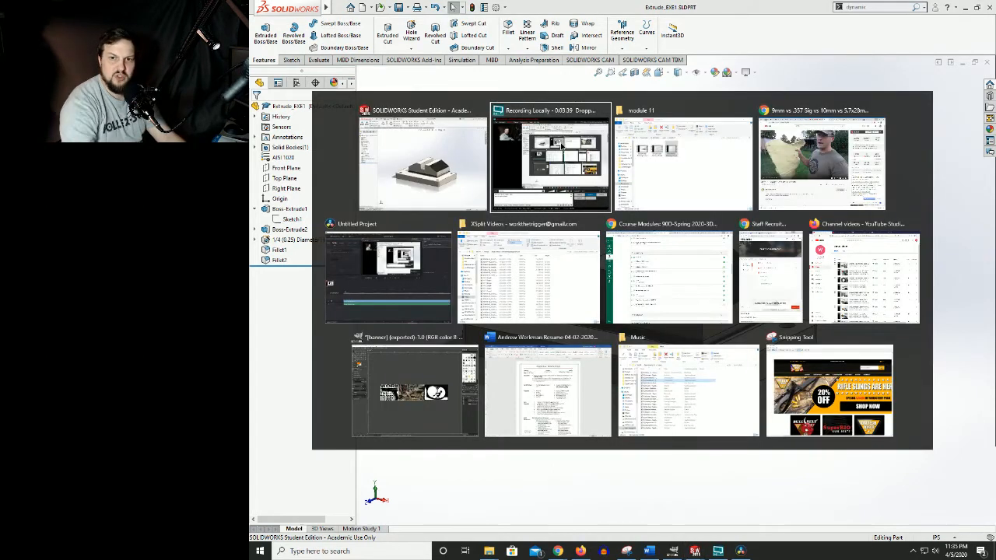
click(422, 163)
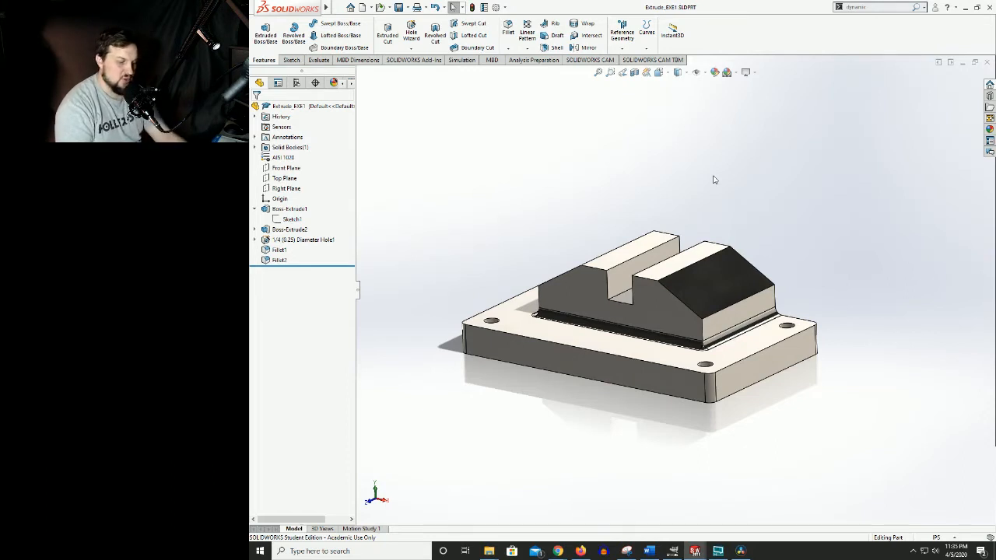
key(ctrl+Tab)
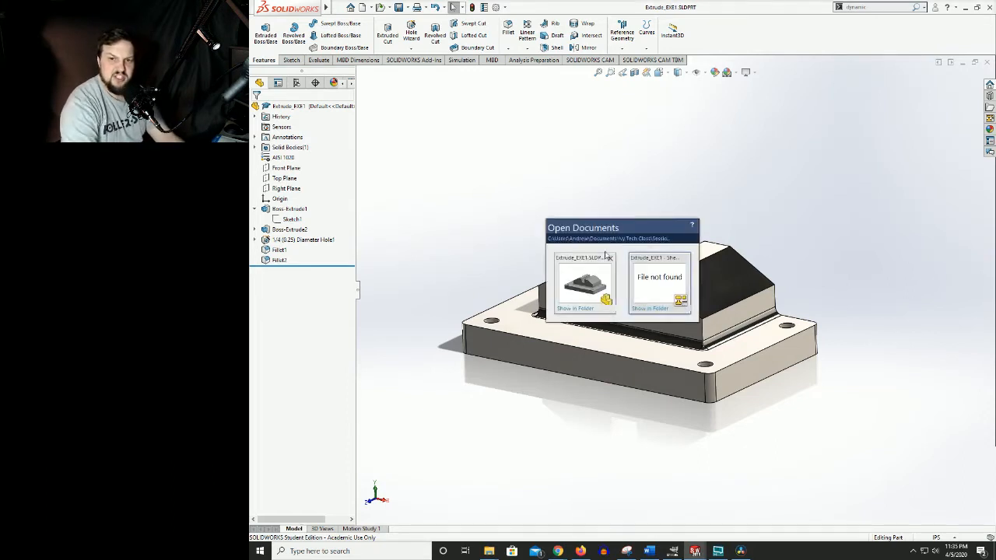
click(659, 281)
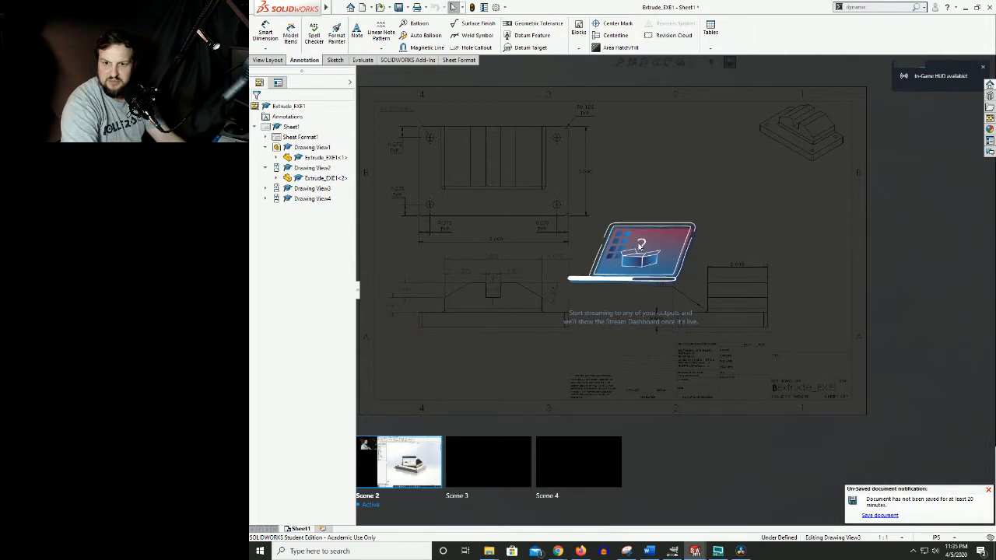
click(717, 177)
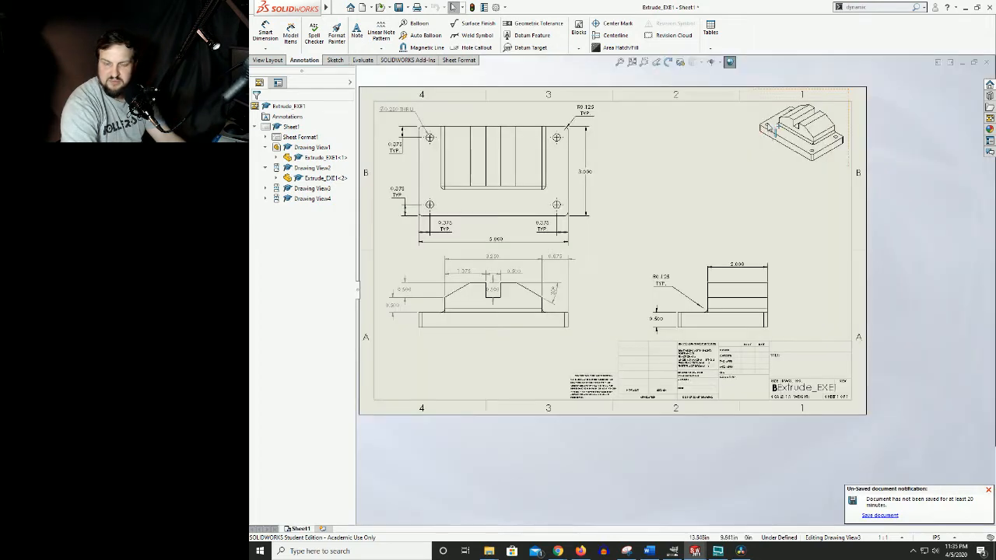
click(667, 203)
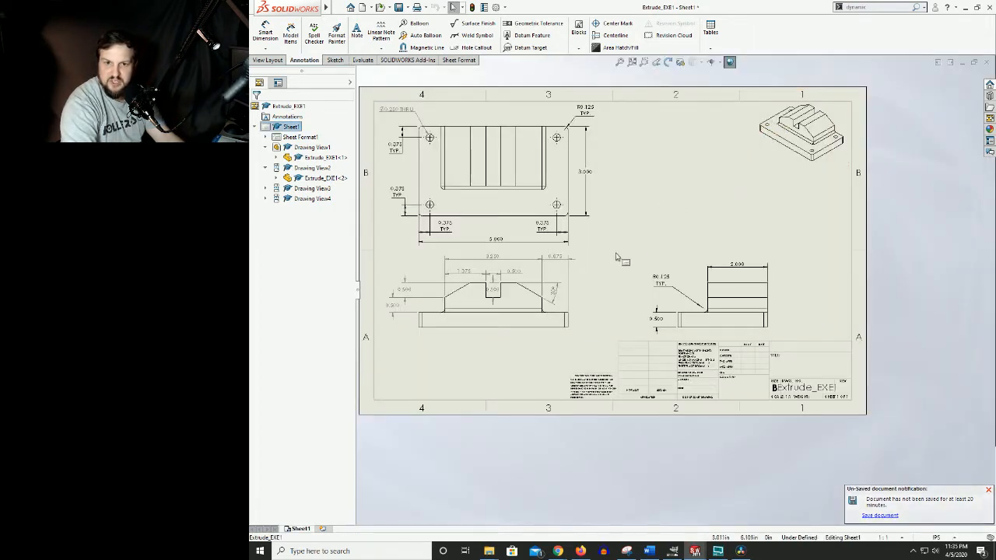
scroll(623, 258, down, 3)
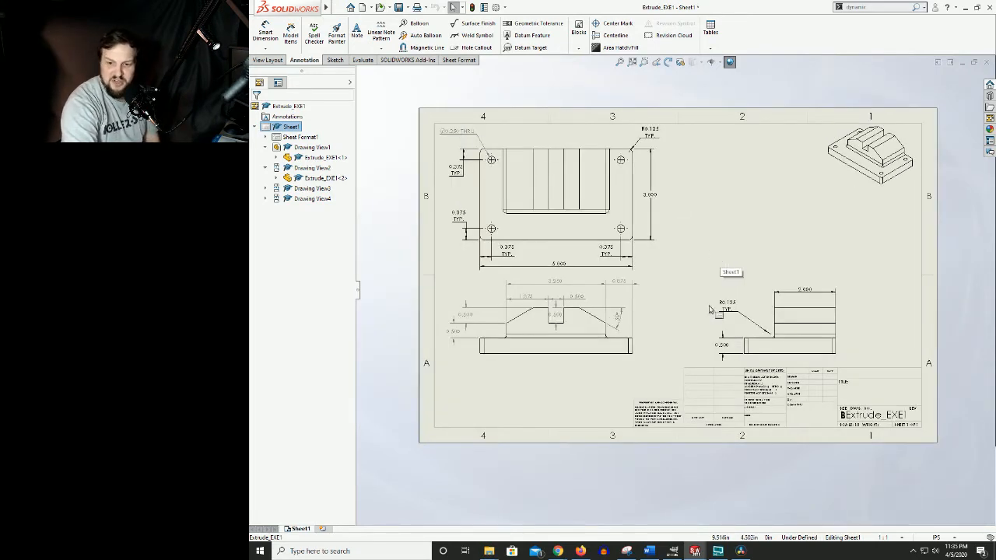
click(717, 550)
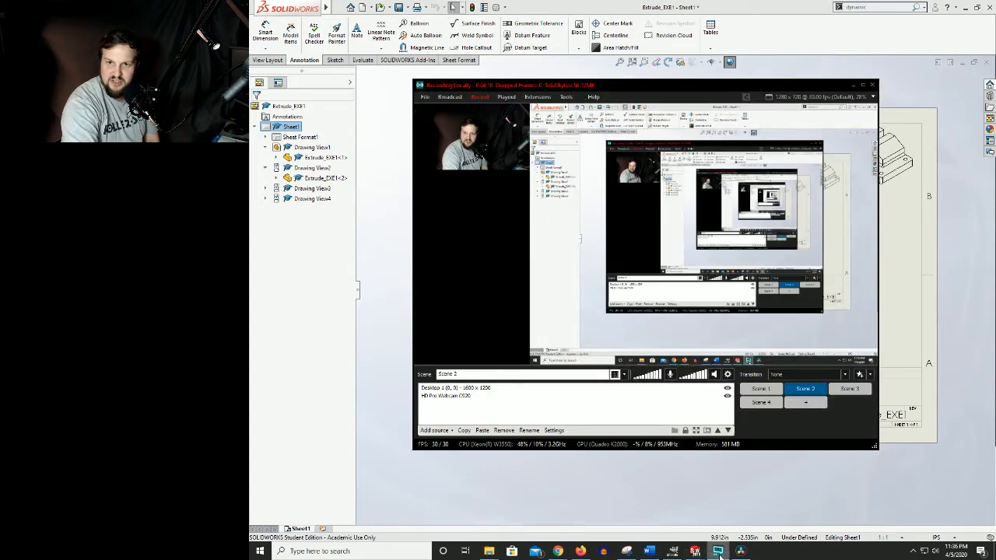
click(717, 550)
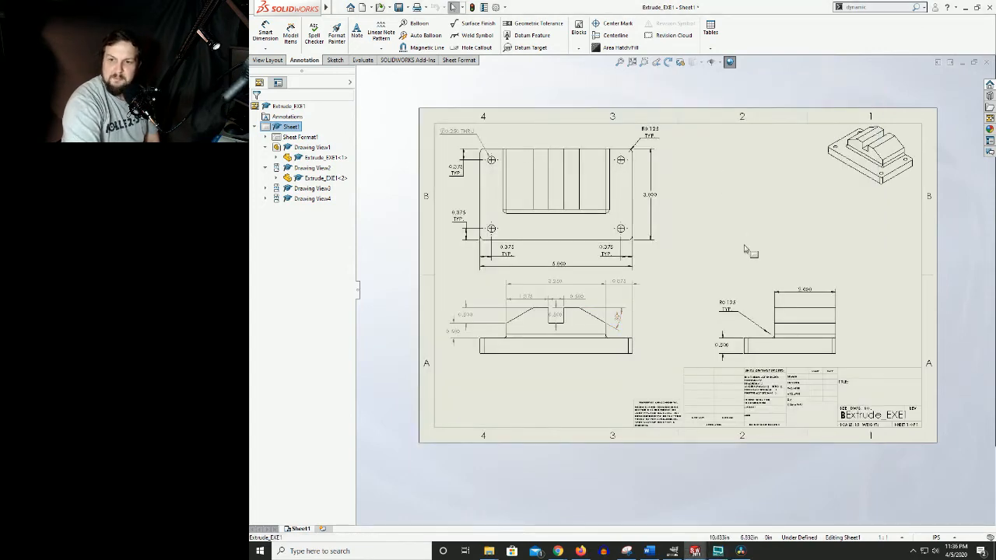
Step: Check the title block's material field and open the Extrude_EXE1 part from the drawing's right-side view
scroll(770, 234, down, 3)
scroll(751, 294, down, 3)
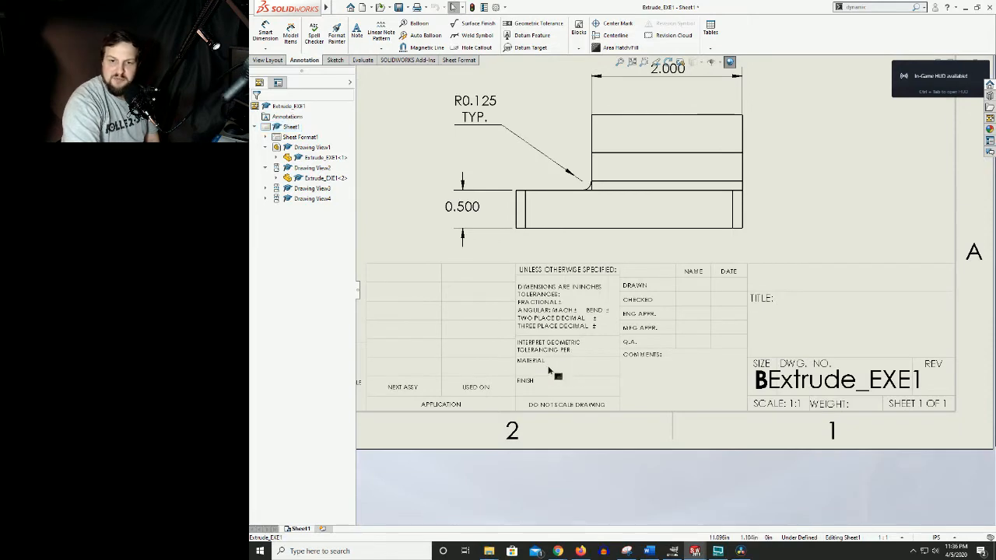
scroll(583, 381, up, 6)
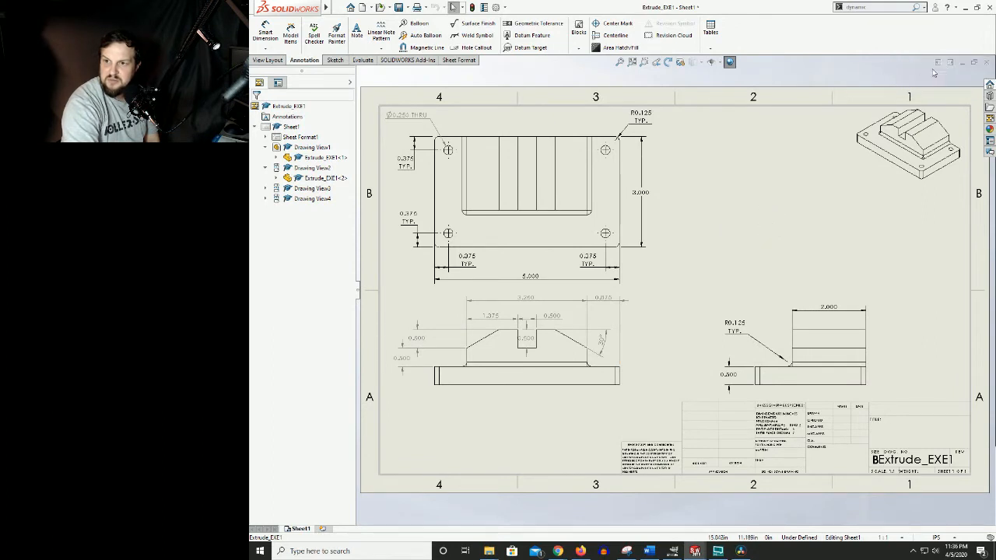
click(698, 292)
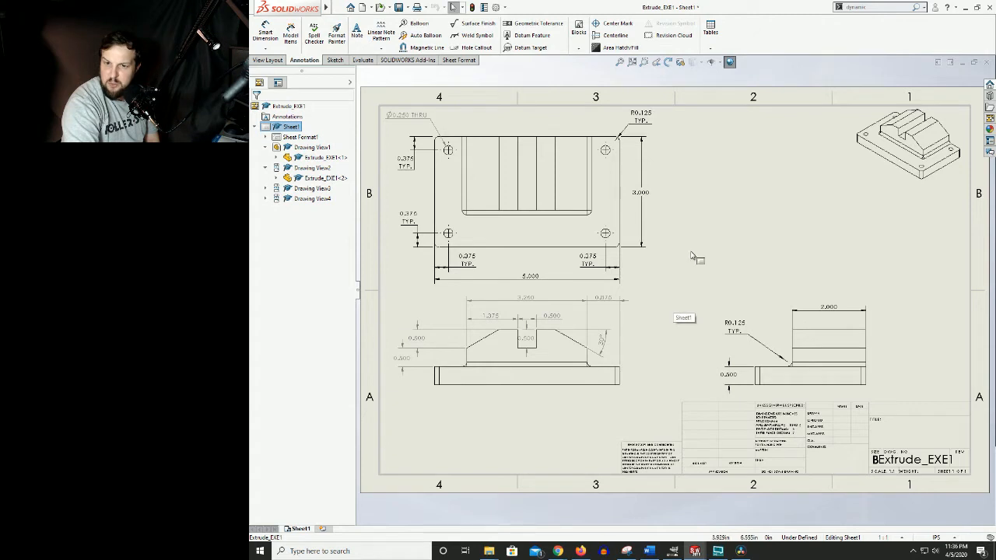
click(779, 336)
click(801, 304)
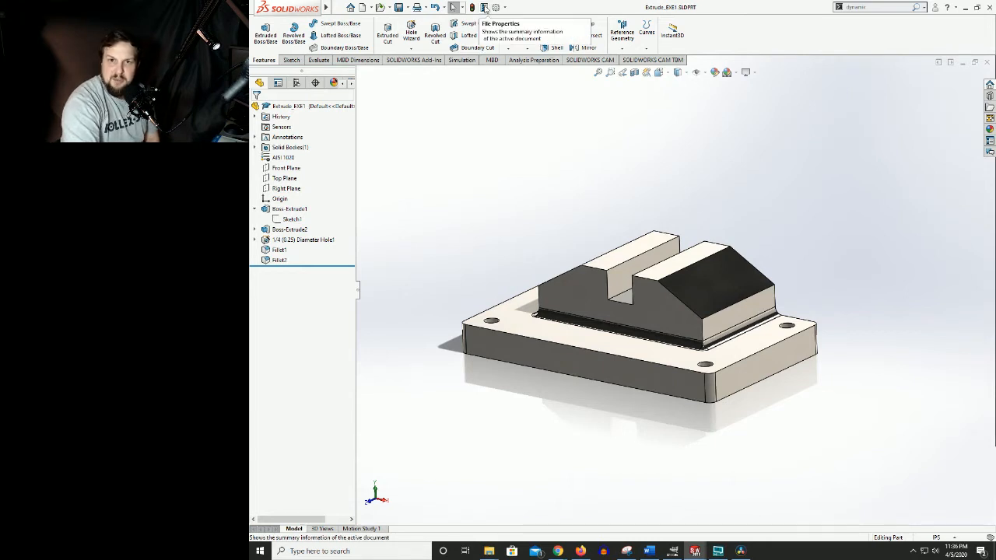
Step: Add a WEIGHT custom property to the part's file properties, with its value linked to the part's Mass
click(484, 7)
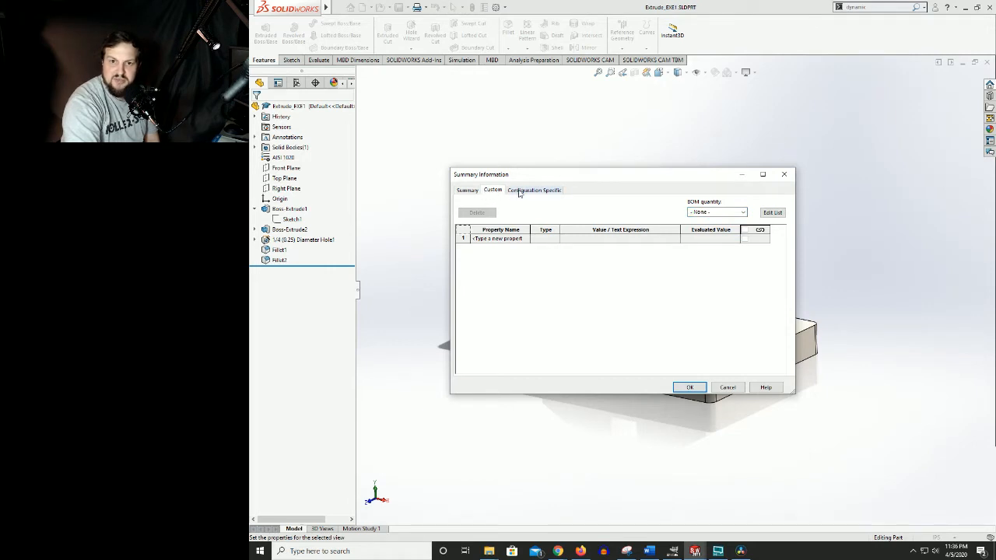
click(520, 190)
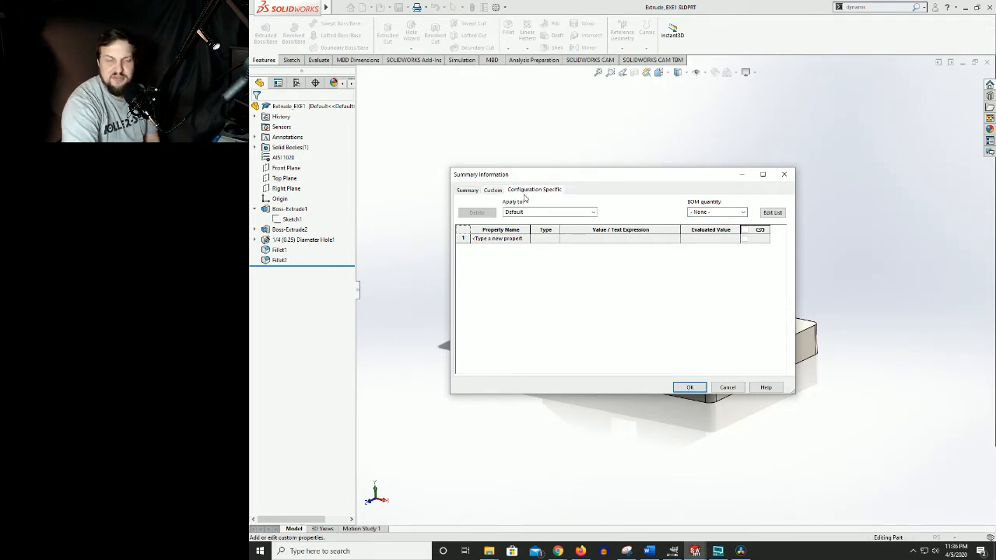
click(493, 192)
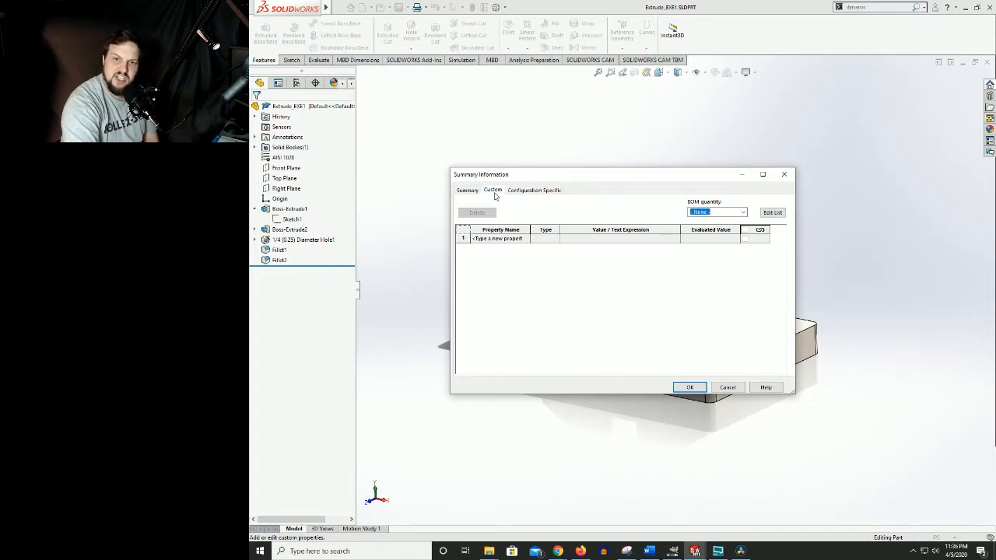
click(506, 241)
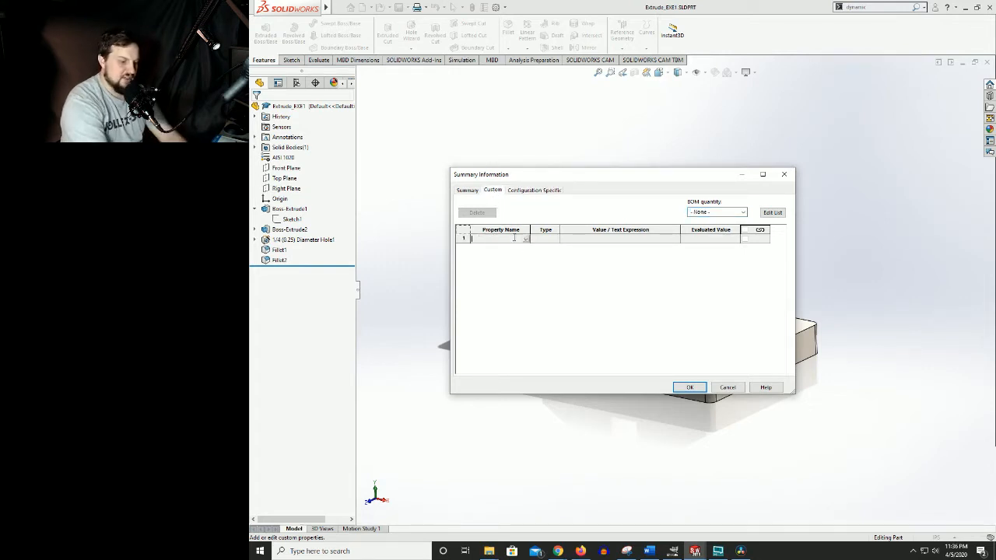
text(WEIGHT)
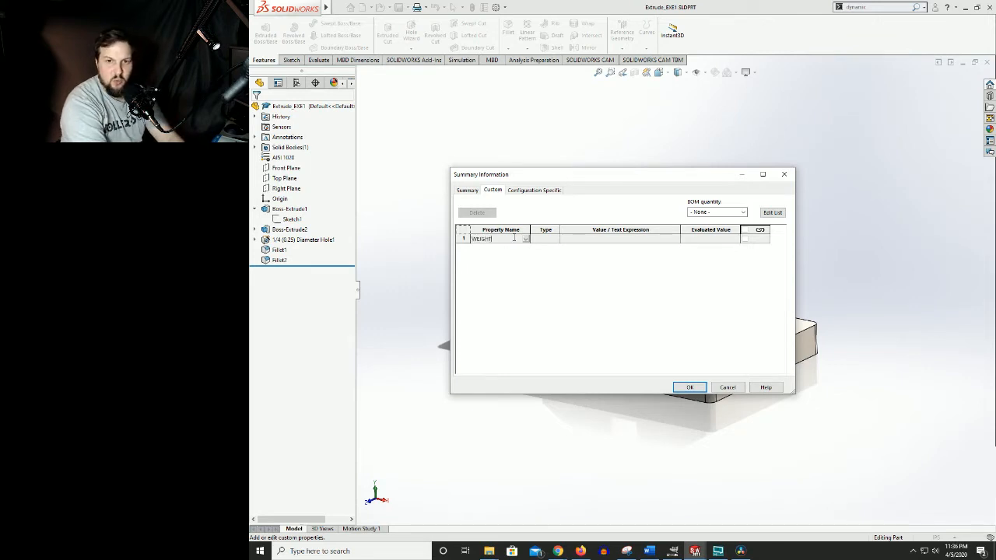
click(572, 240)
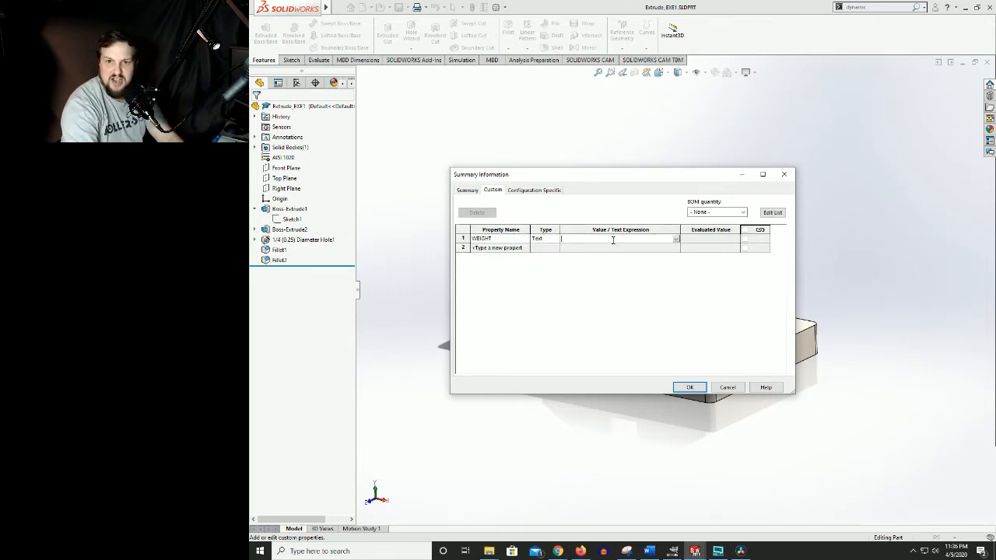
click(675, 240)
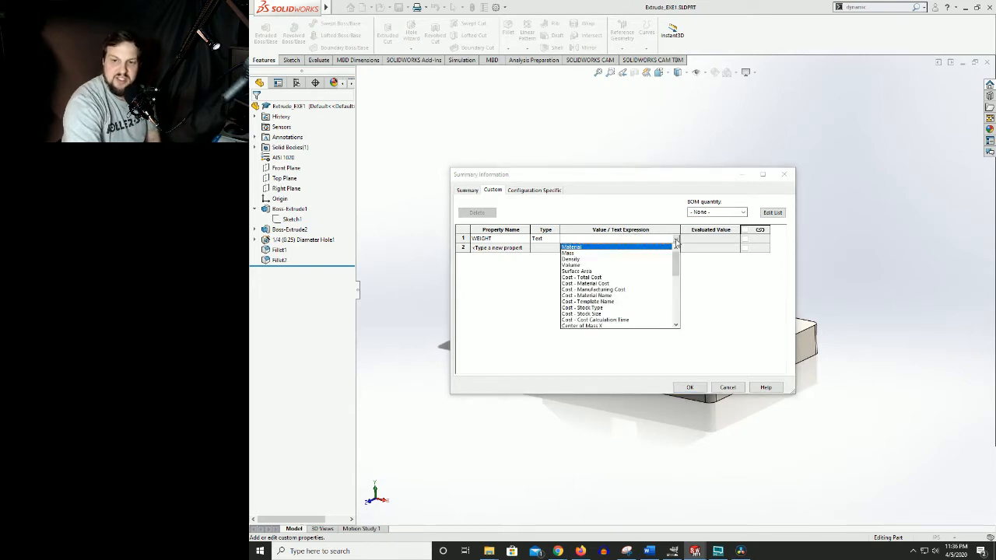
click(633, 192)
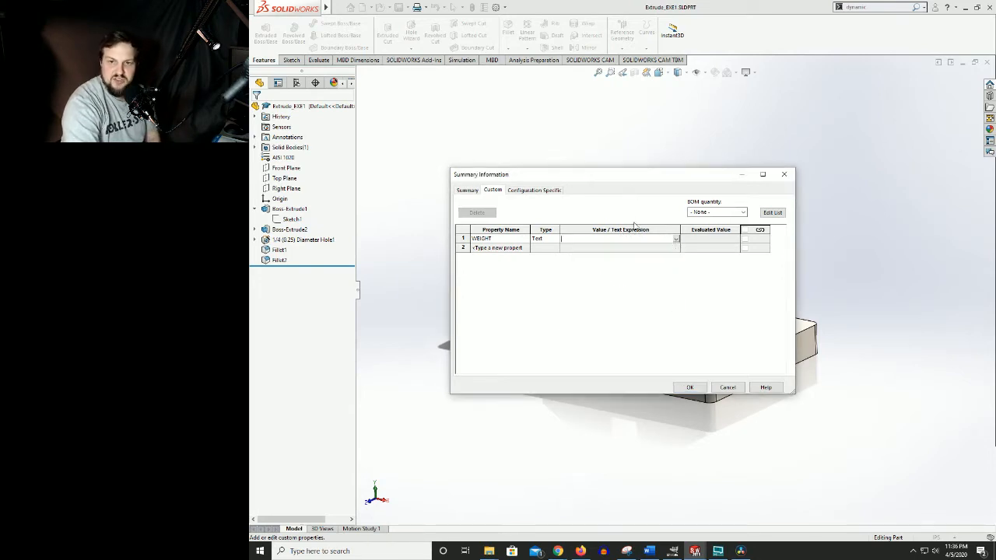
click(675, 241)
click(571, 259)
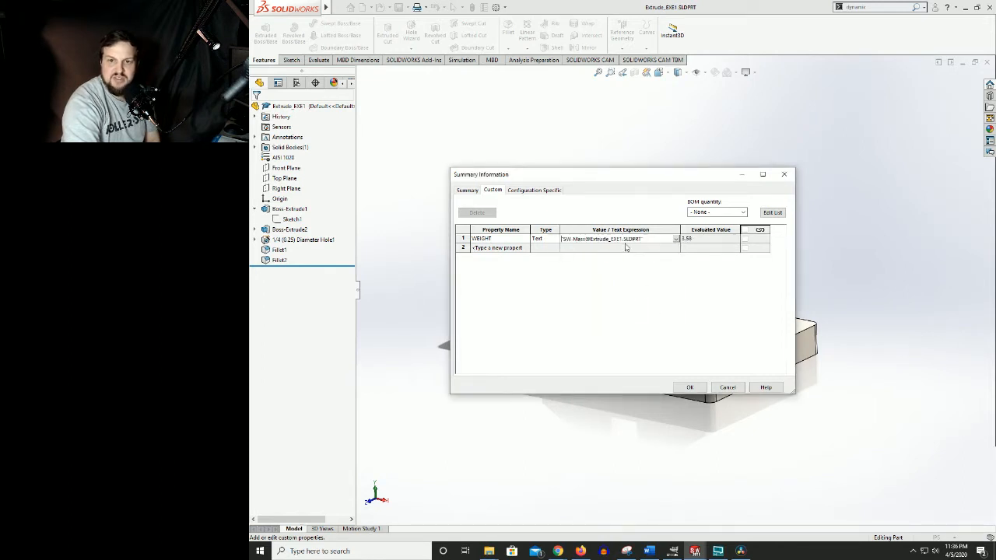
click(675, 240)
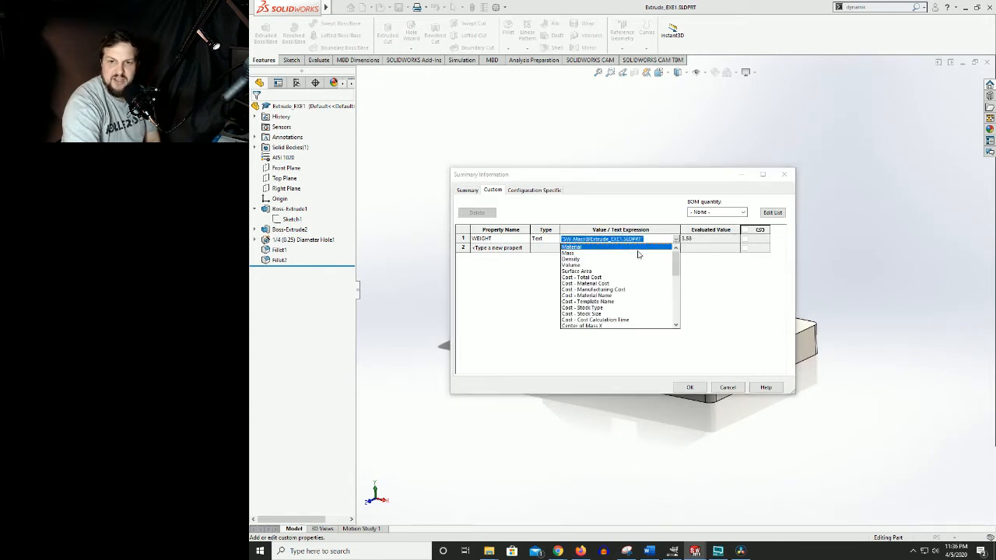
click(580, 253)
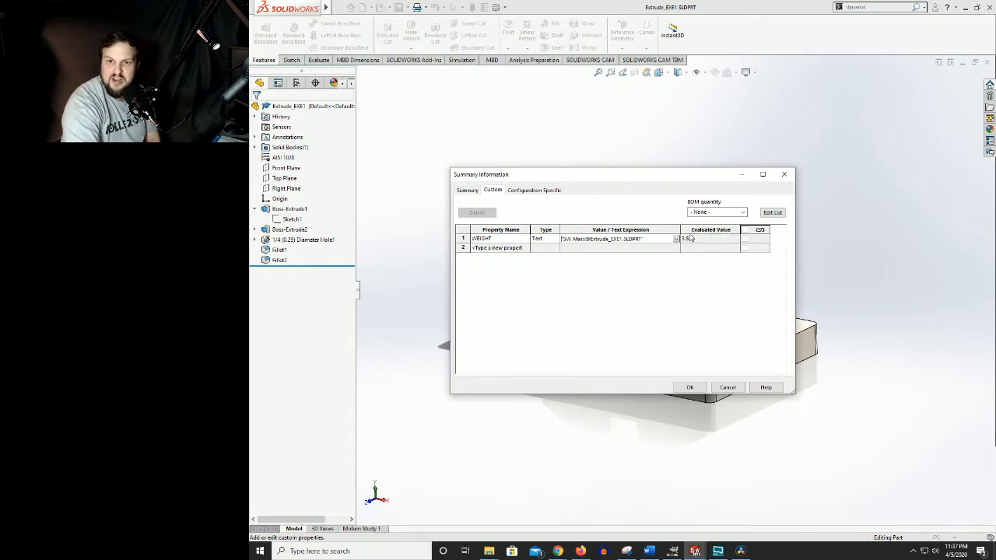
Step: Add a MATERIAL custom property of type Text, with its value linked to the part's Material
click(489, 248)
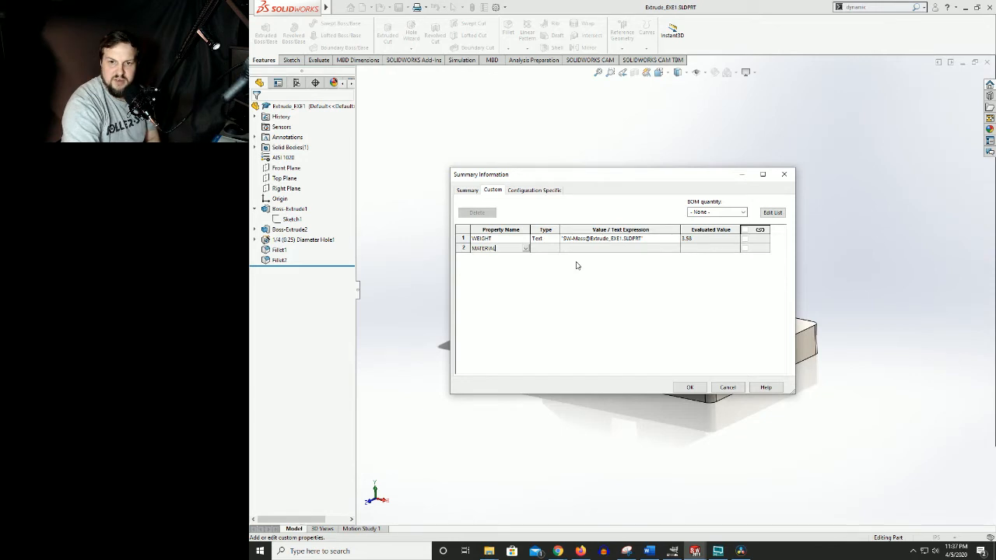
click(546, 250)
click(597, 250)
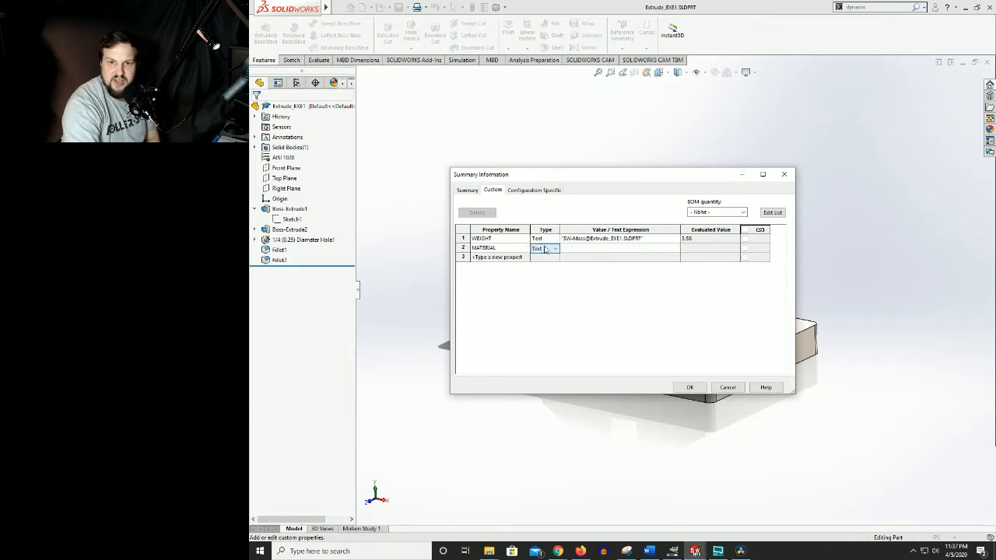
click(614, 252)
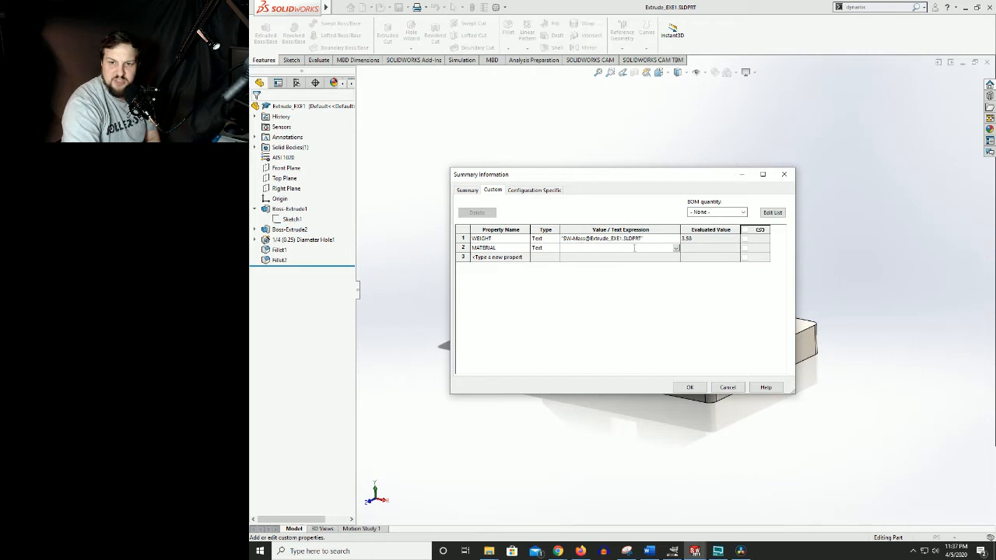
click(675, 249)
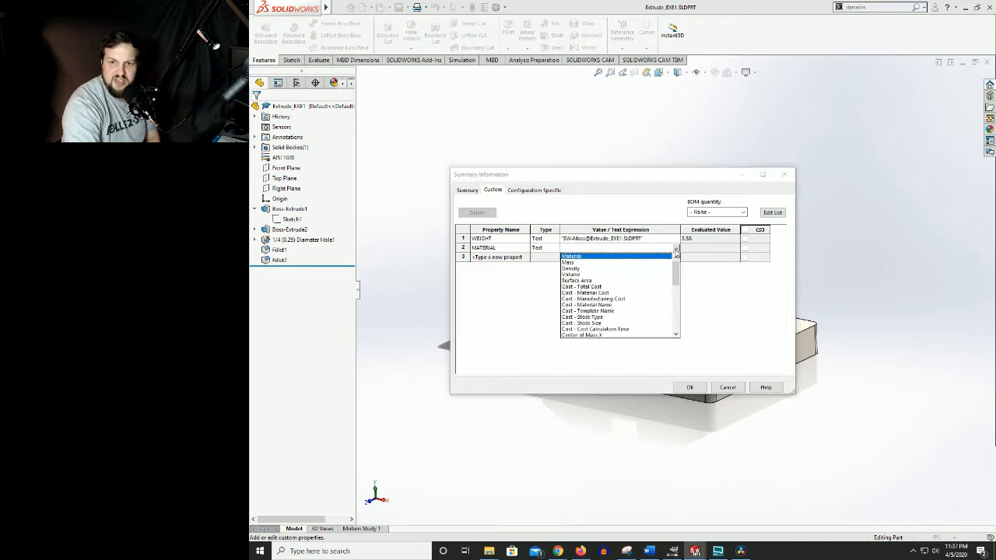
click(580, 257)
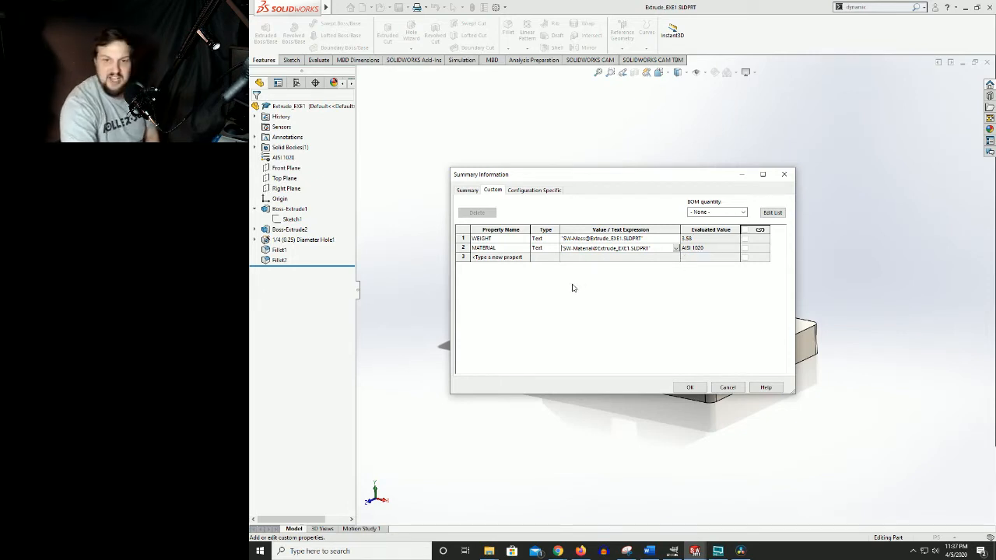
Step: Add a PART NUMBER custom property with the value EXTRUDE-EXE1, accept the properties and save the part
click(504, 258)
click(527, 258)
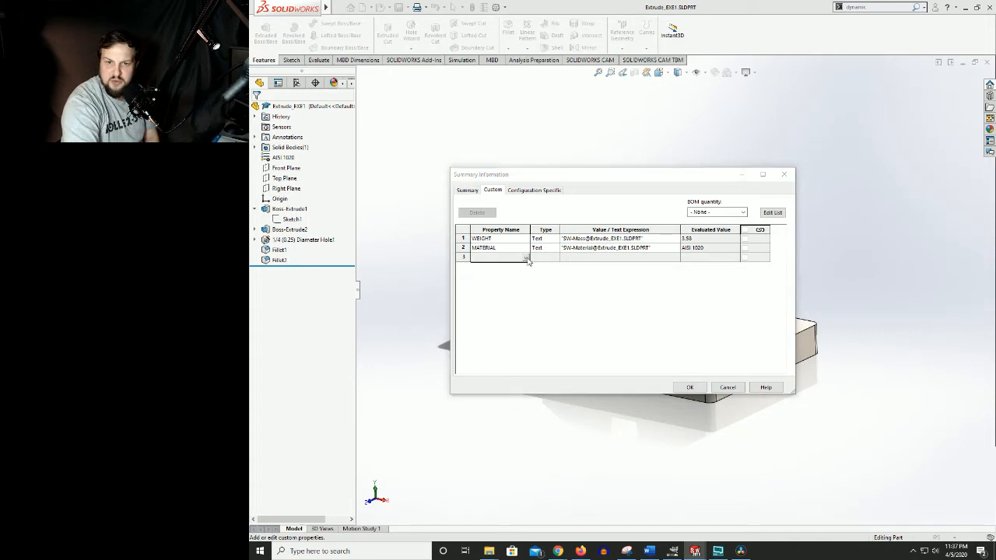
click(504, 257)
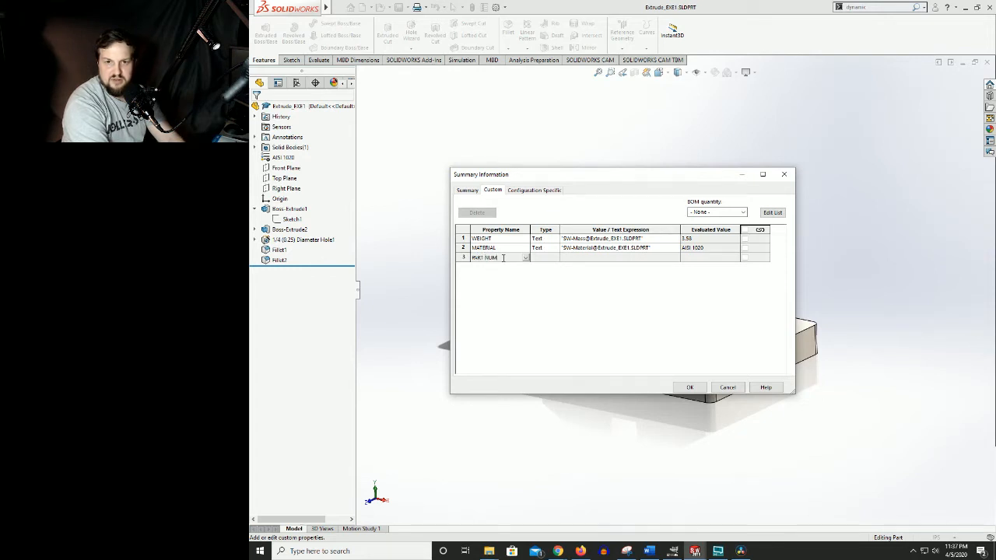
click(578, 258)
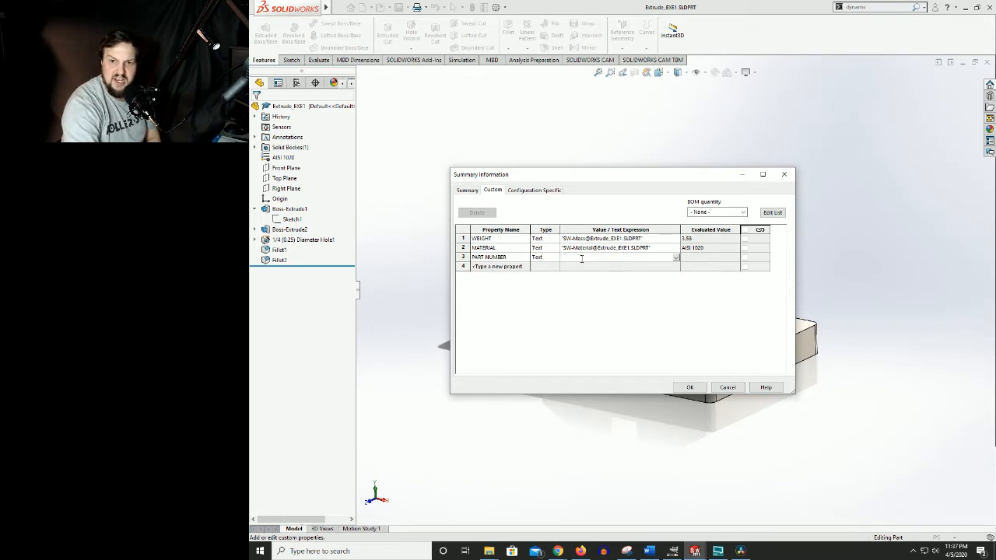
click(674, 258)
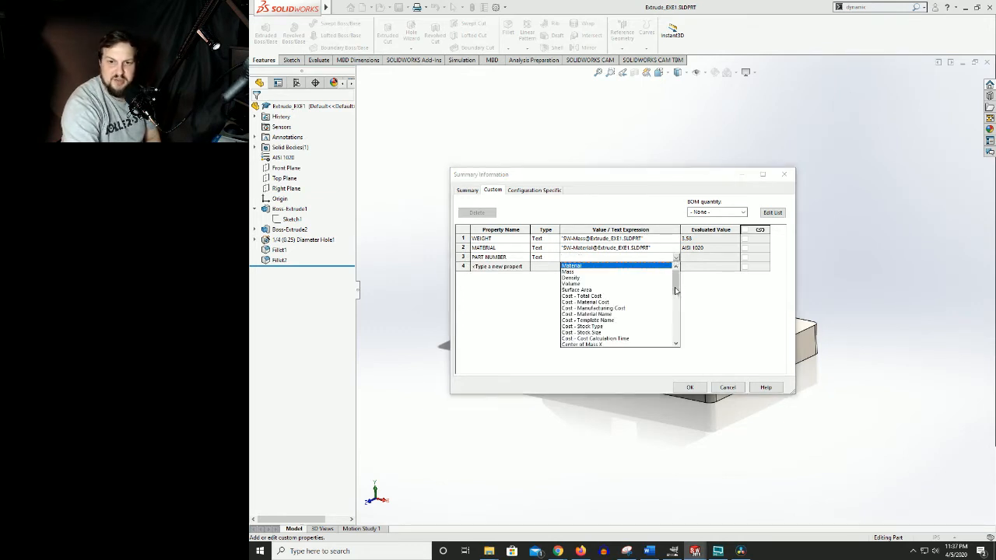
drag(674, 288, 640, 250)
click(620, 257)
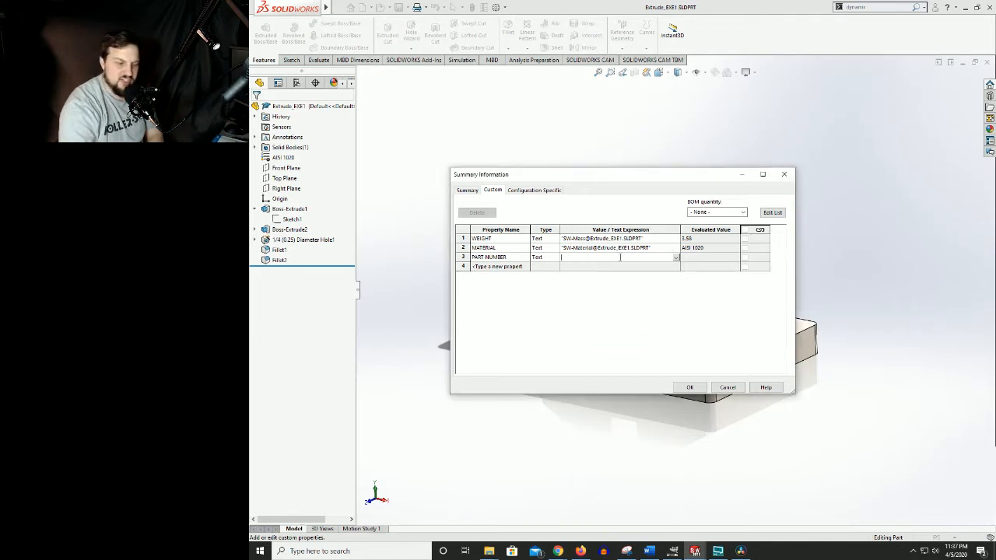
text(EXTRUDE-EXE1)
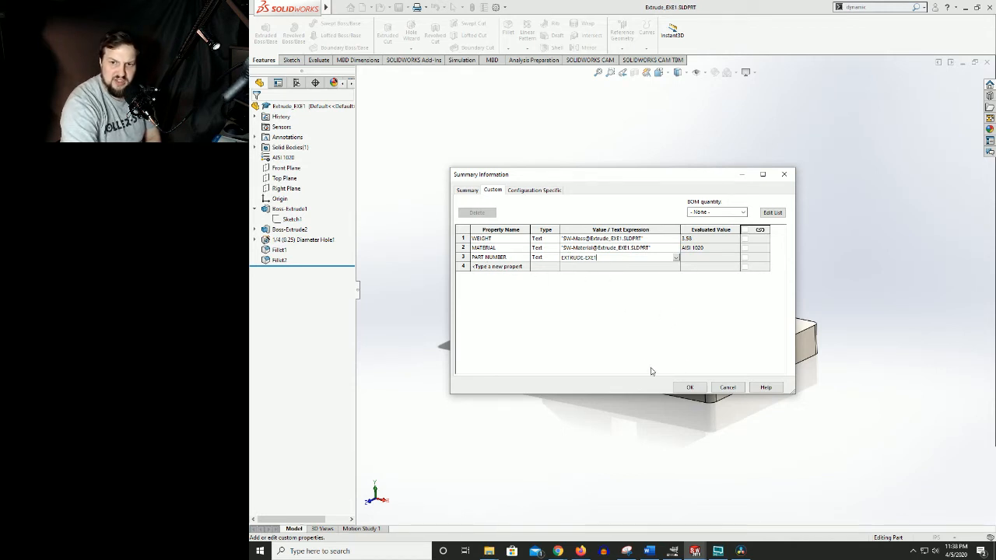
click(689, 386)
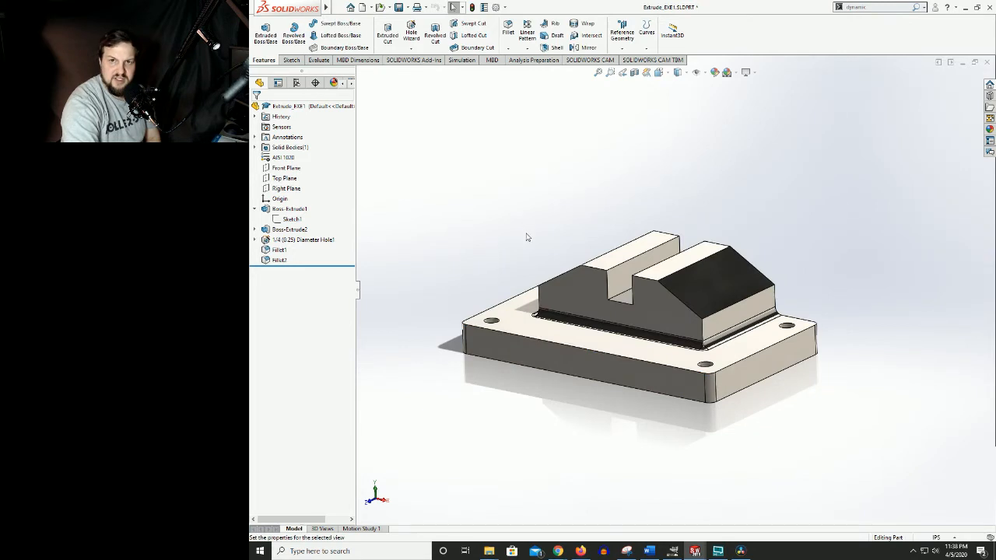
click(397, 7)
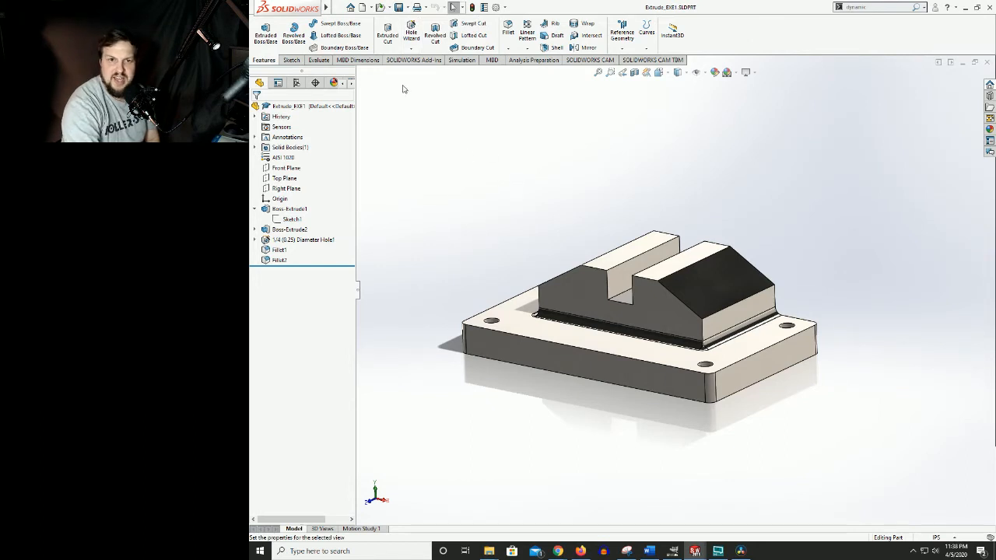
Step: Switch from the part back to the open Extrude_EXE1 drawing, Sheet1
click(453, 8)
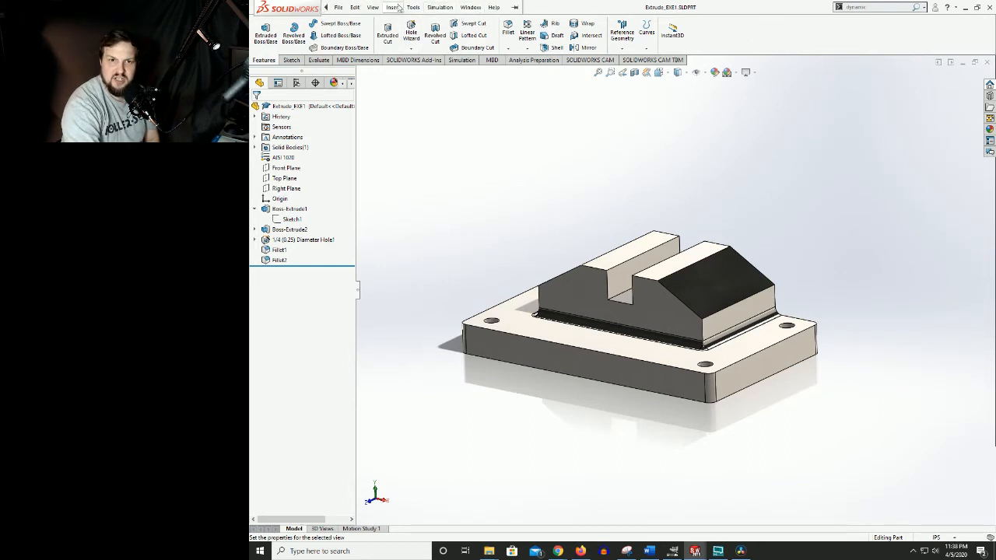
click(470, 7)
click(486, 115)
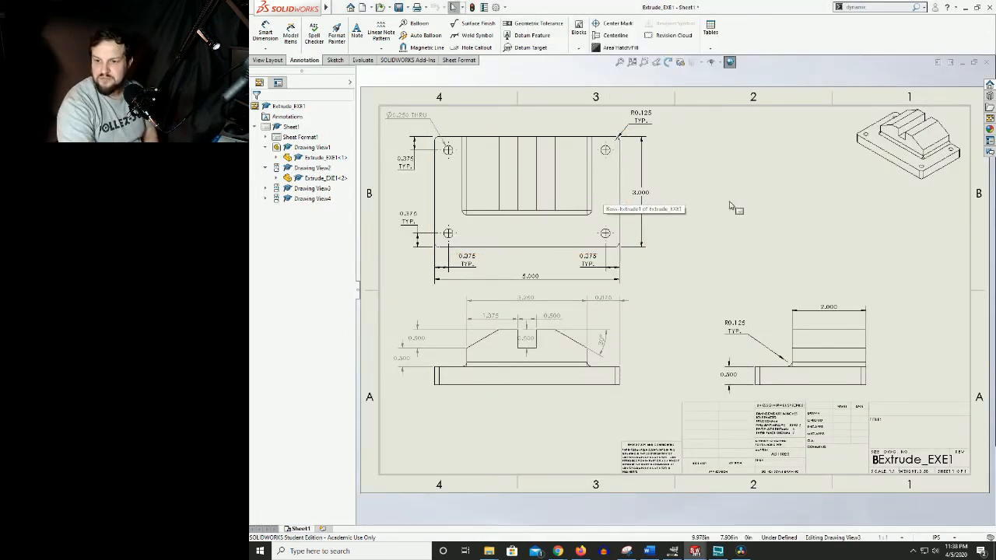
Step: Examine the material and weight fields in the drawing's title block
click(737, 200)
scroll(738, 200, up, 1)
scroll(801, 269, down, 3)
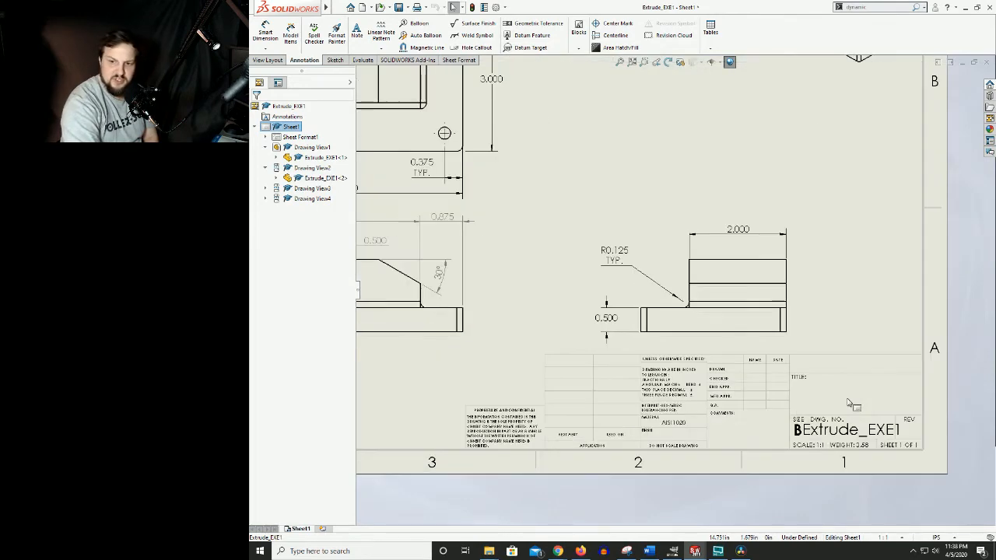
scroll(795, 441, down, 2)
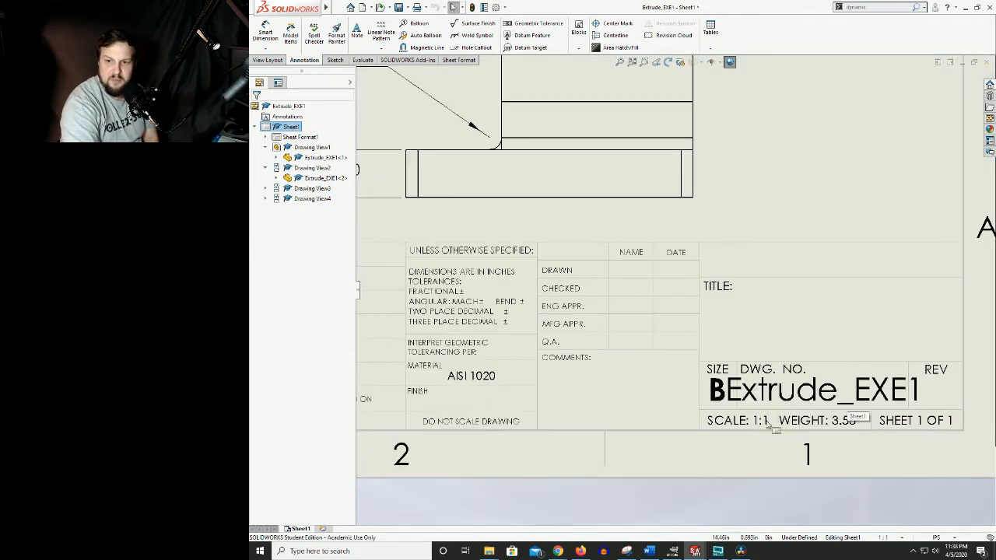
scroll(753, 381, up, 2)
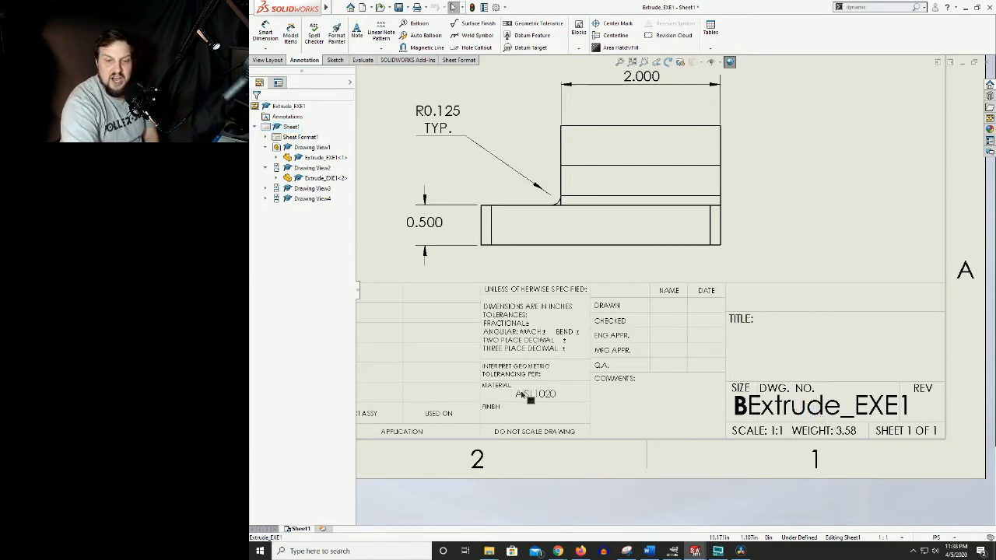
scroll(529, 397, down, 2)
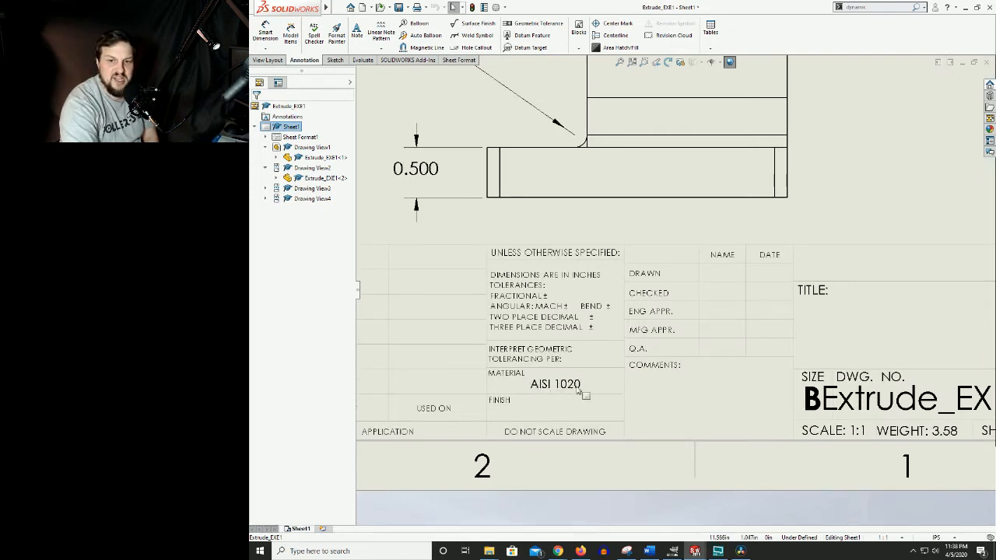
scroll(591, 393, up, 3)
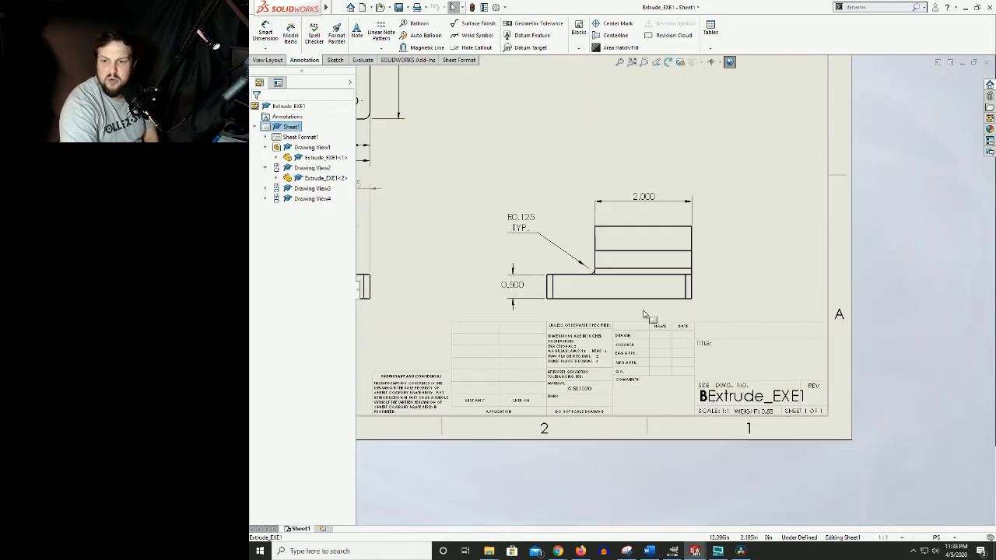
Step: Save the drawing in the Session 11 folder under the file name DESIGN220_AKW_Extrude_EXE1.SLDDRW
click(399, 8)
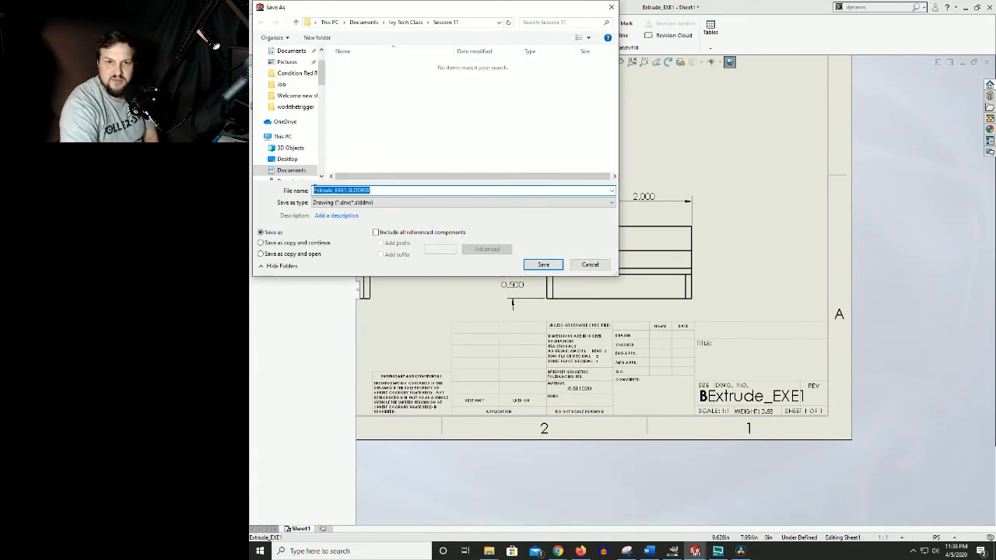
click(313, 190)
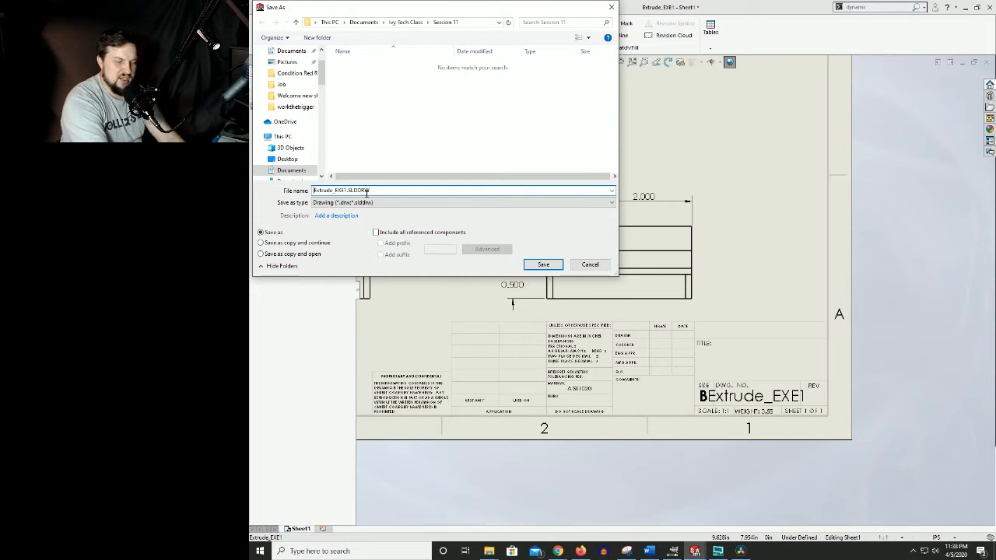
text(dRAWI)
key(BackSpace)
key(BackSpace)
key(BackSpace)
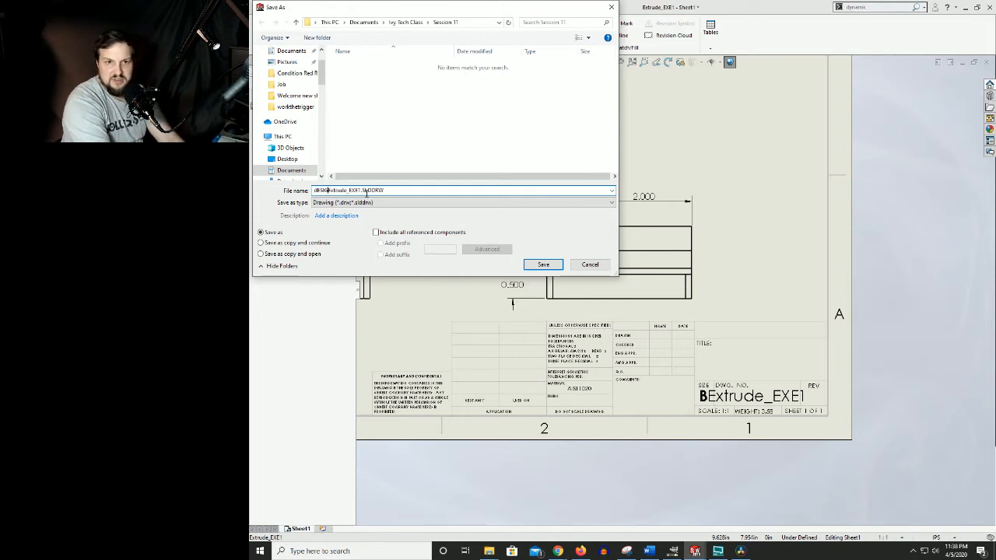
key(BackSpace)
key(BackSpace)
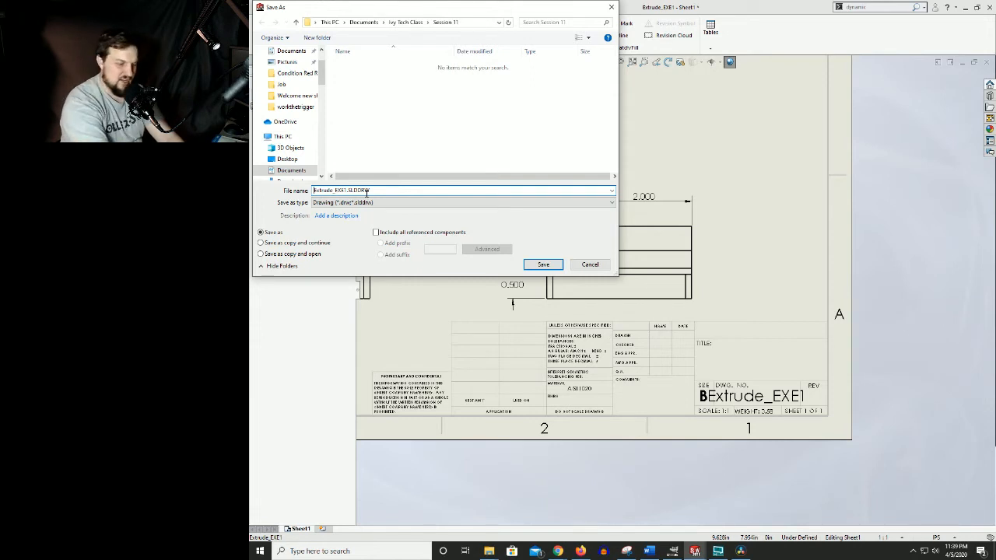
text(DESIGN2)
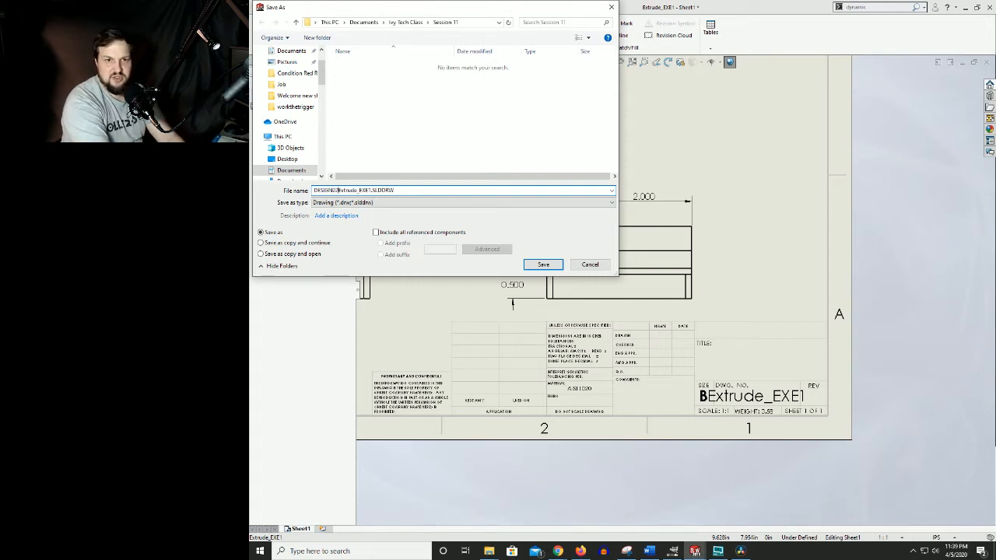
text(0_)
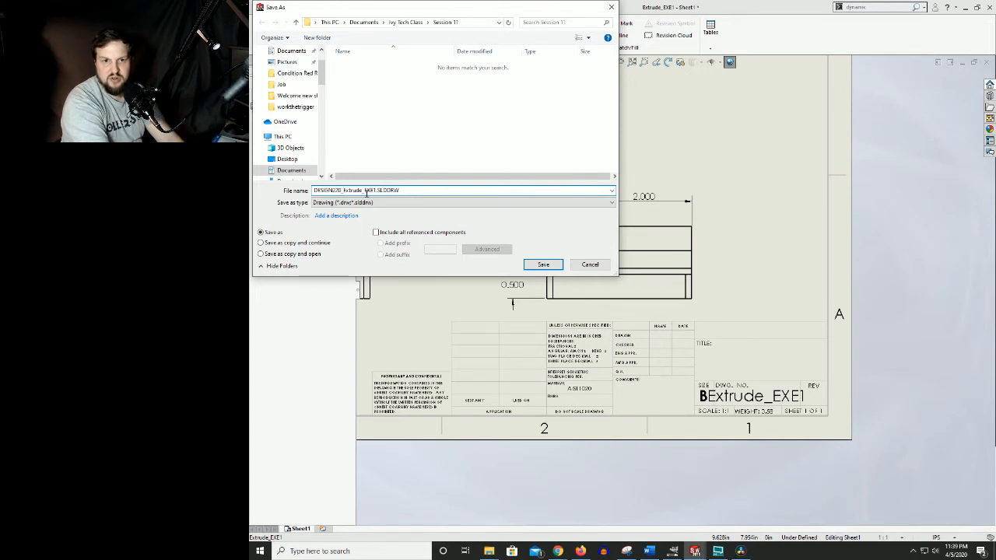
text( AKW)
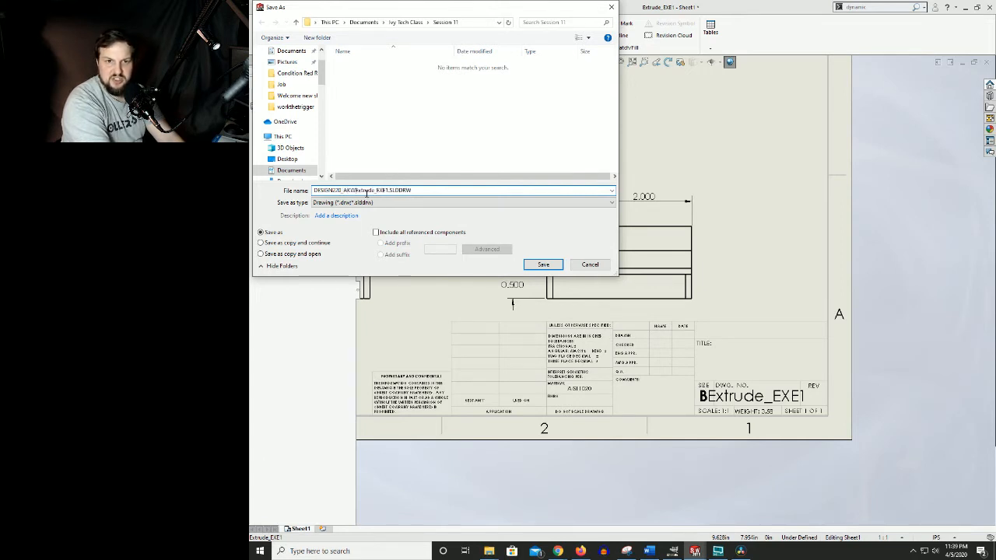
text(_)
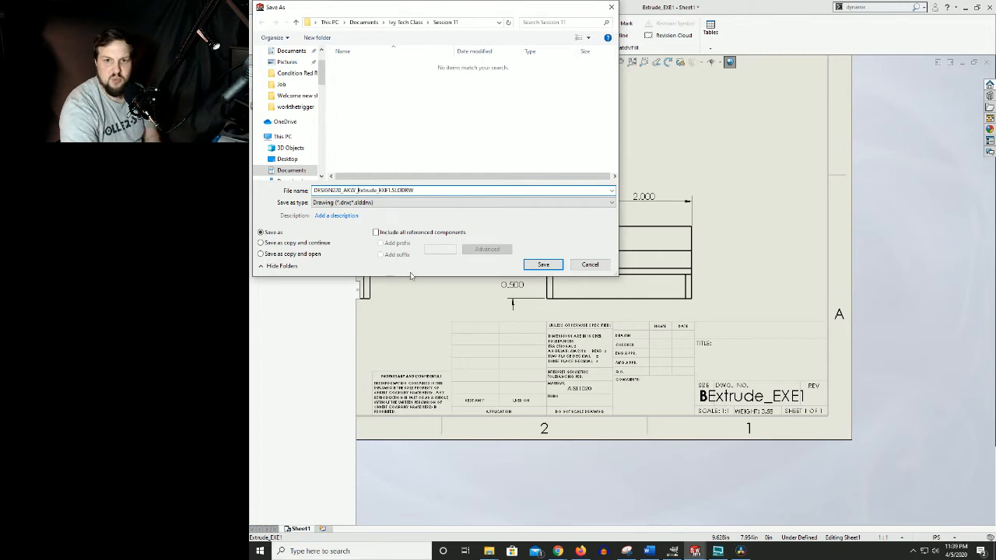
click(543, 264)
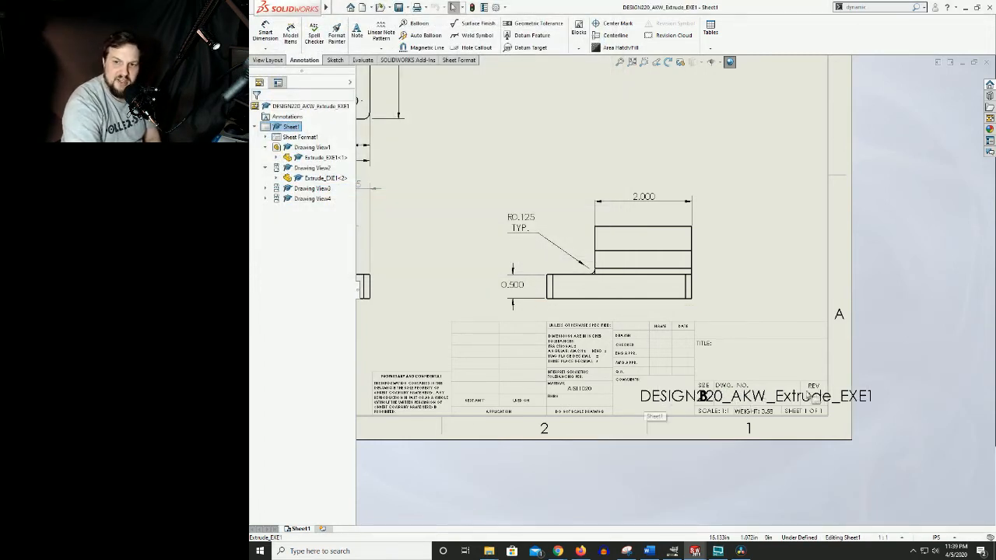
Step: Open the sheet format of Sheet1 for editing so the title block notes can be changed
scroll(700, 393, down, 3)
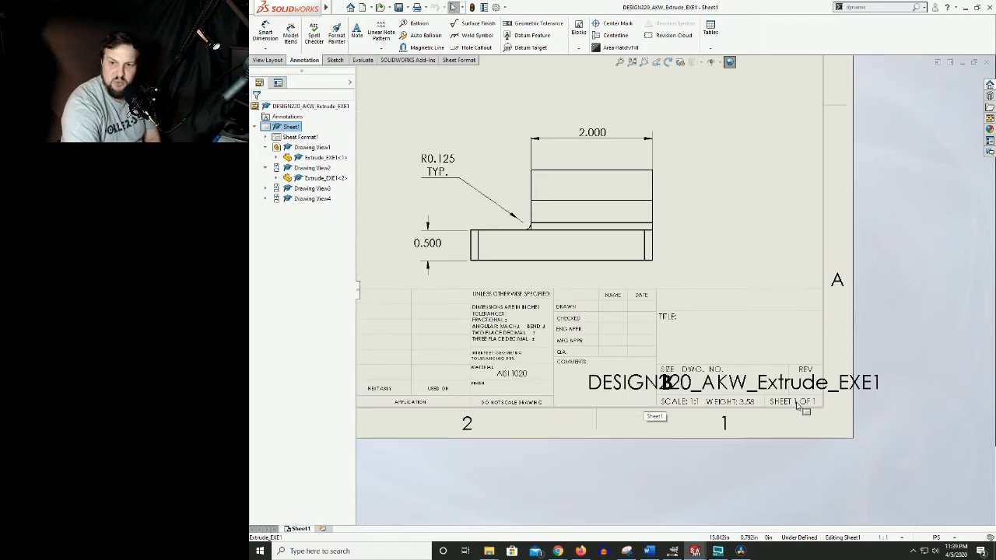
scroll(692, 251, up, 2)
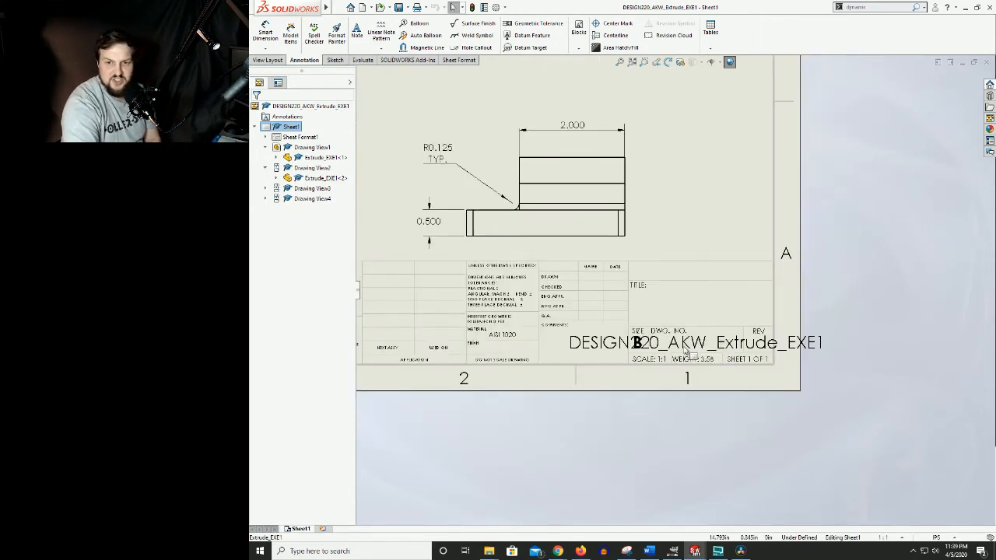
scroll(685, 356, up, 3)
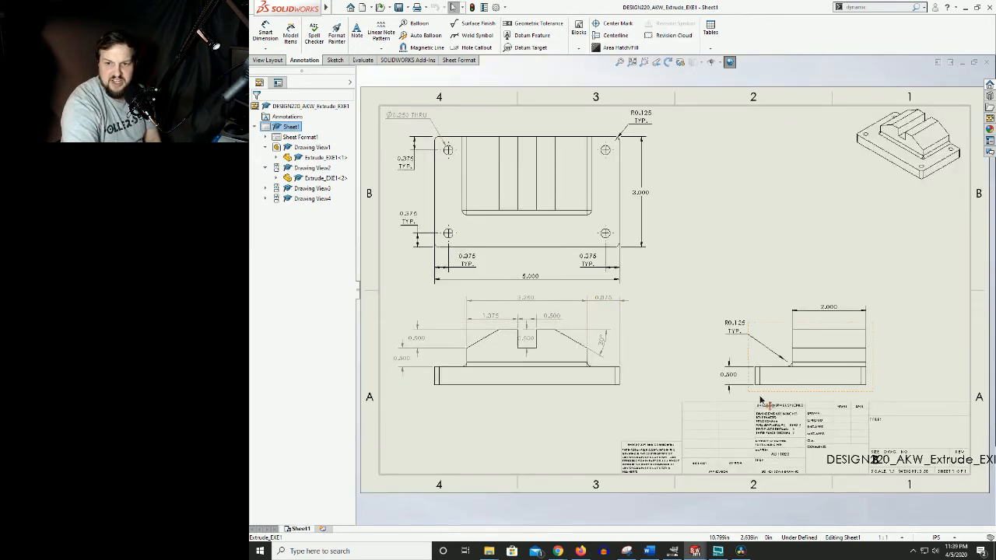
scroll(766, 404, down, 2)
scroll(790, 422, down, 2)
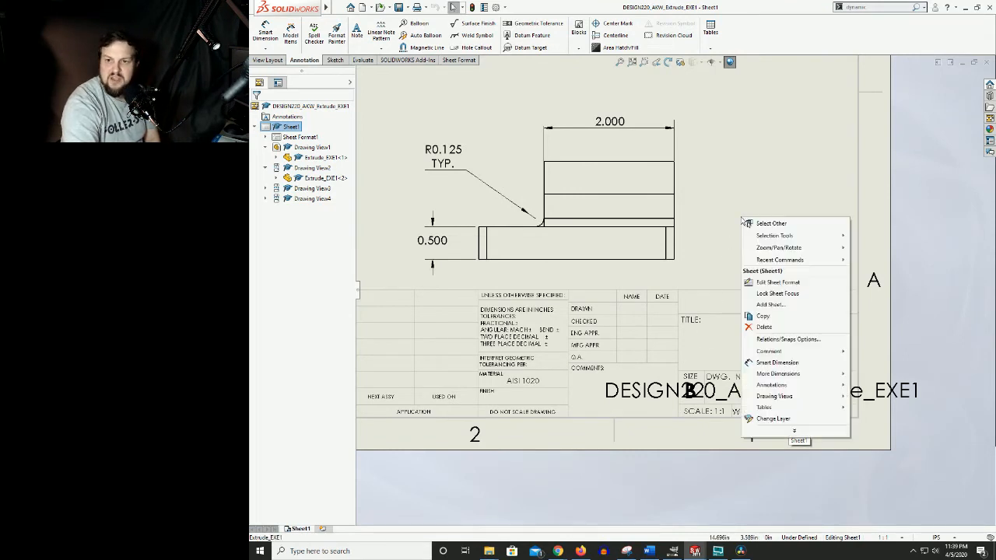
right_click(741, 218)
click(747, 168)
right_click(735, 161)
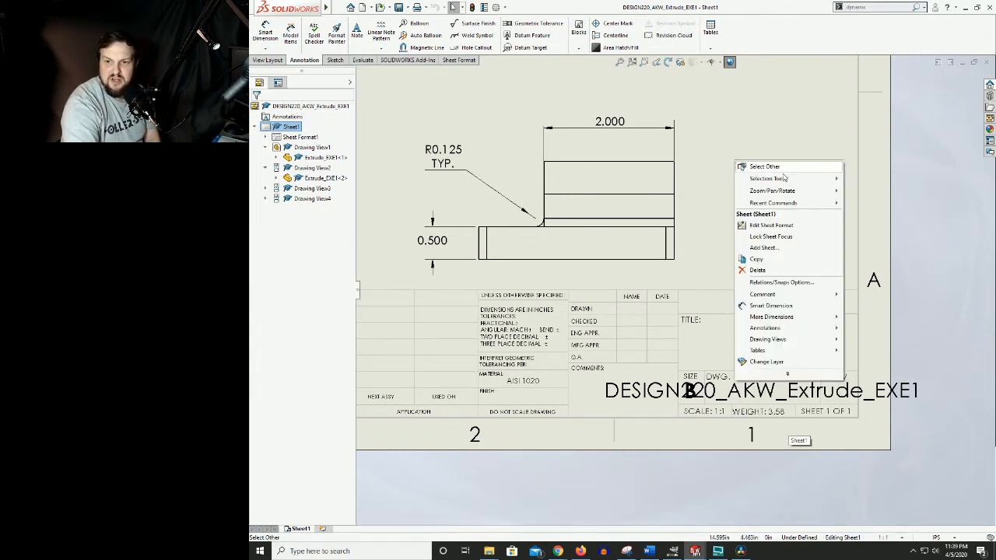
click(772, 226)
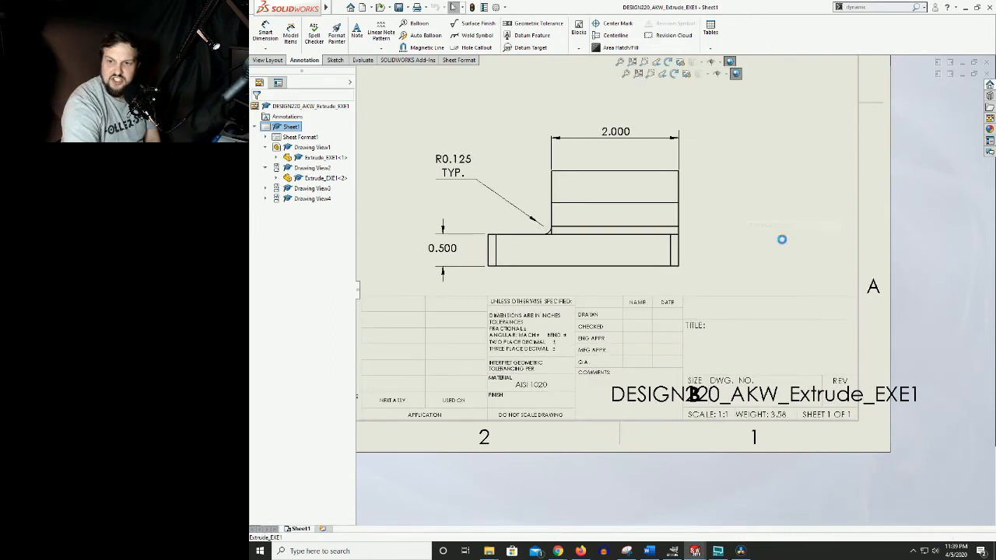
Step: Open the oversized DWG. NO. note in the title block for editing and delete its entire linked file name text
scroll(672, 237, up, 2)
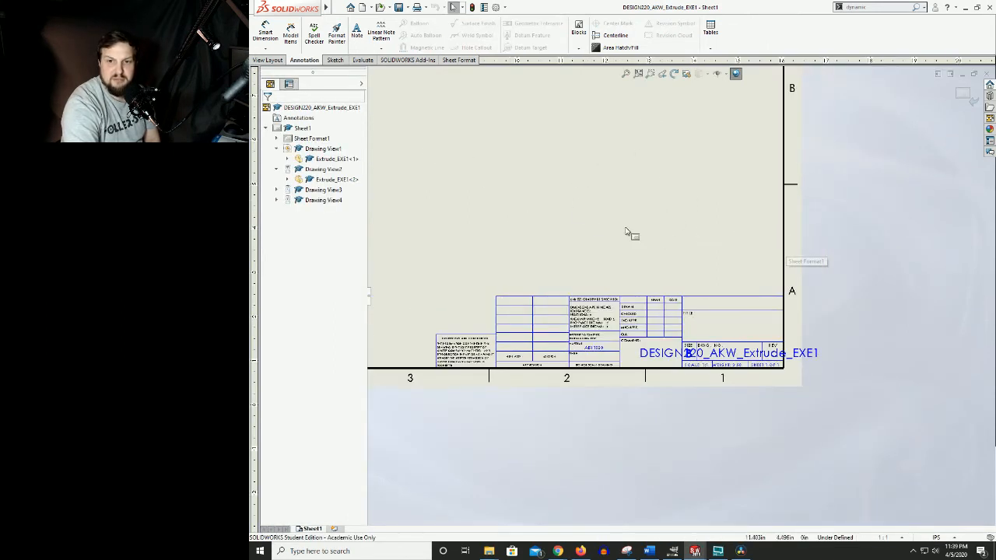
scroll(623, 201, up, 2)
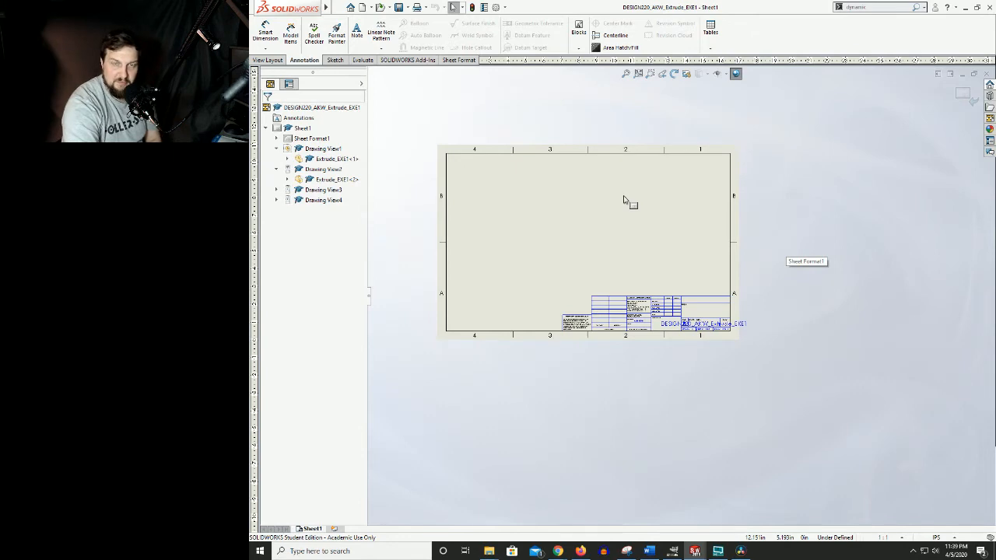
scroll(683, 270, down, 4)
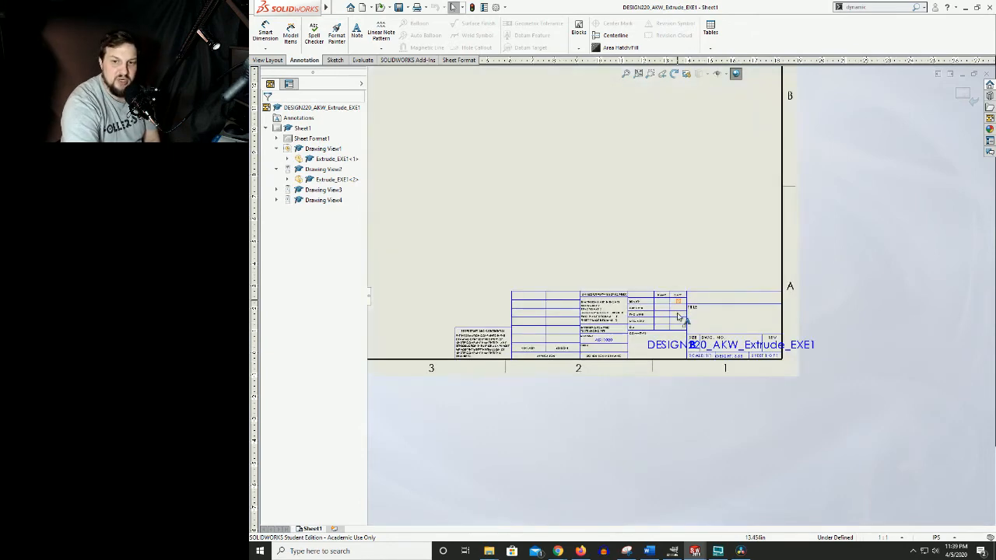
scroll(720, 348, down, 1)
middle_drag(721, 206, 659, 191)
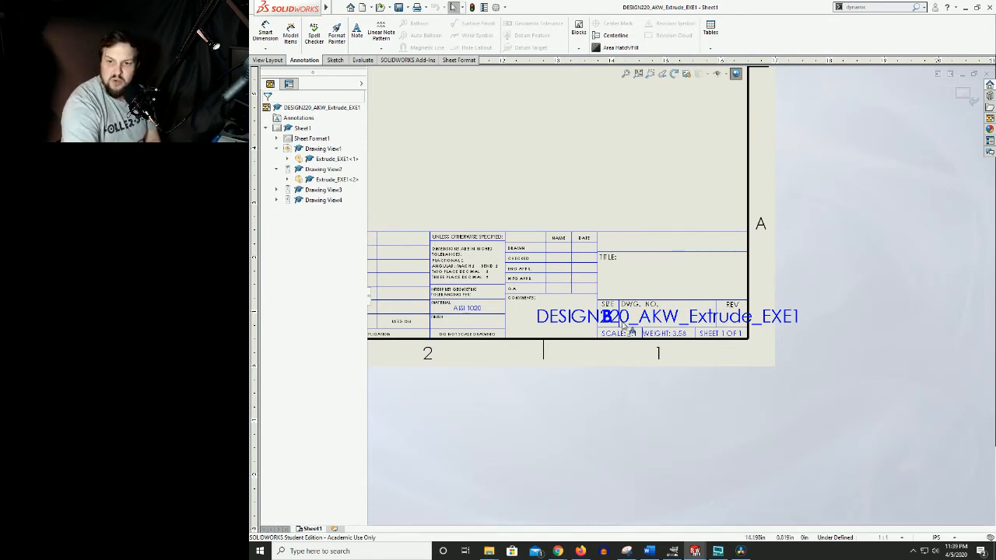
click(664, 321)
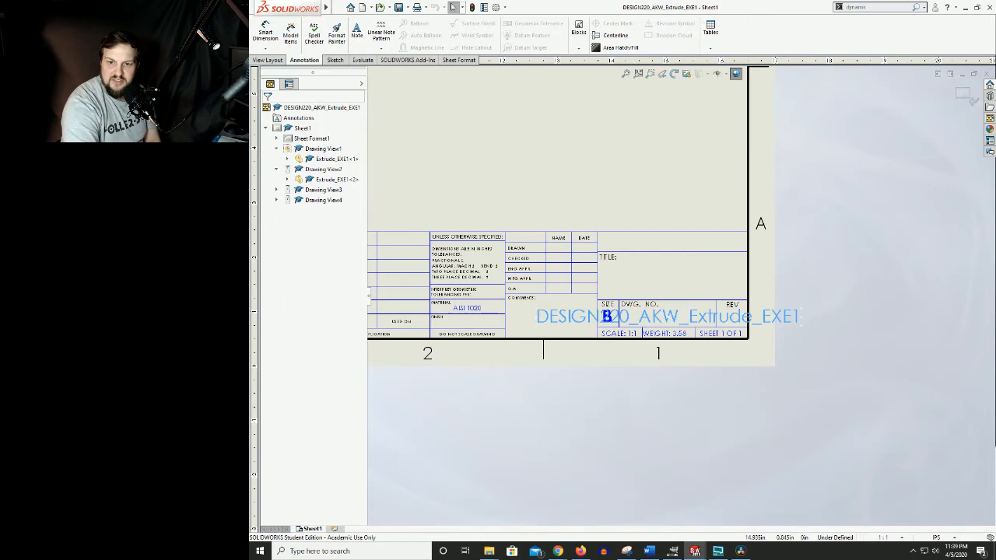
double_click(670, 325)
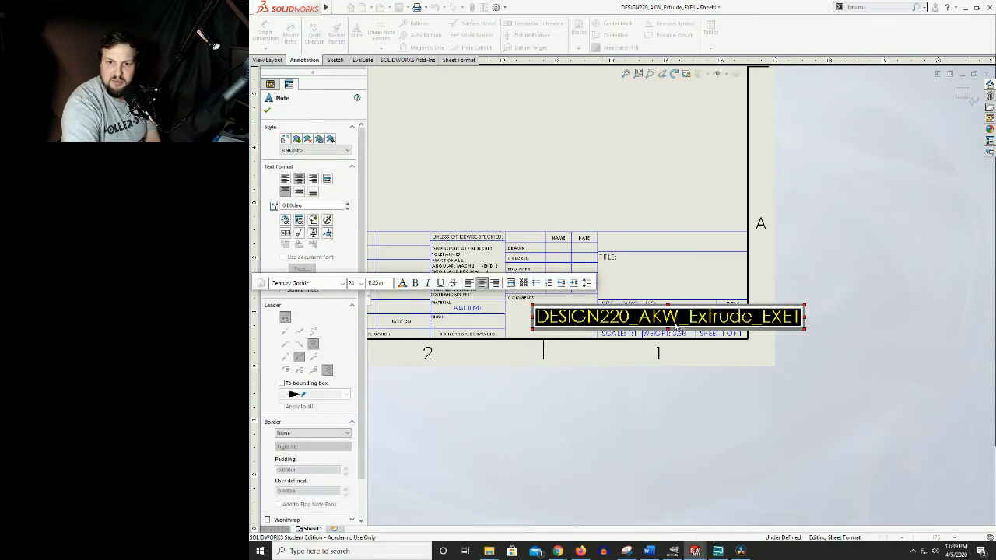
click(709, 321)
double_click(709, 320)
click(709, 322)
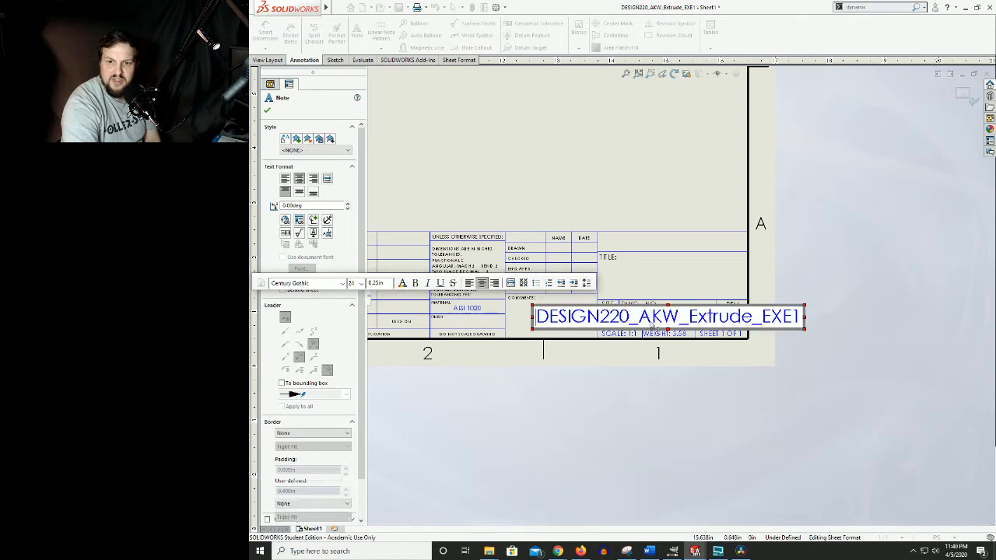
double_click(706, 322)
click(689, 343)
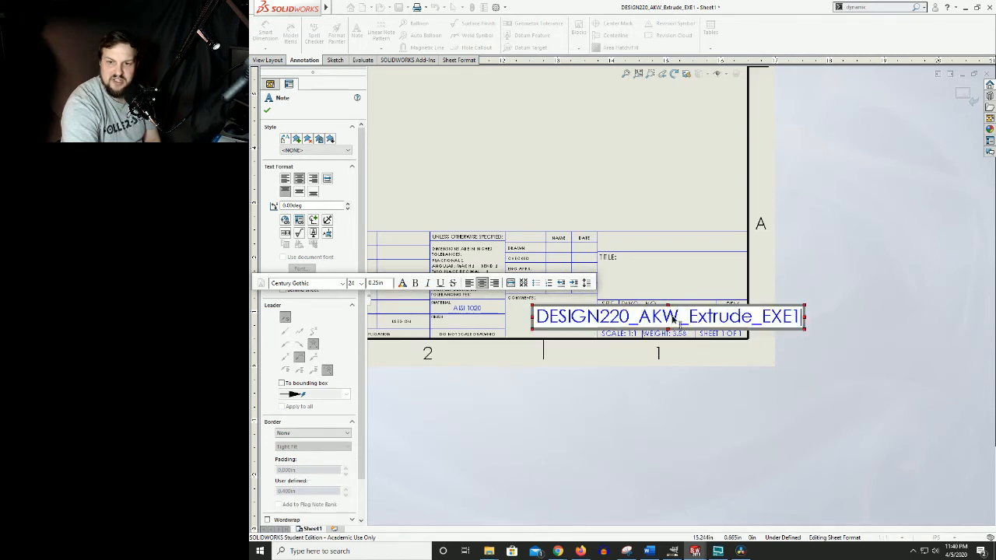
double_click(673, 319)
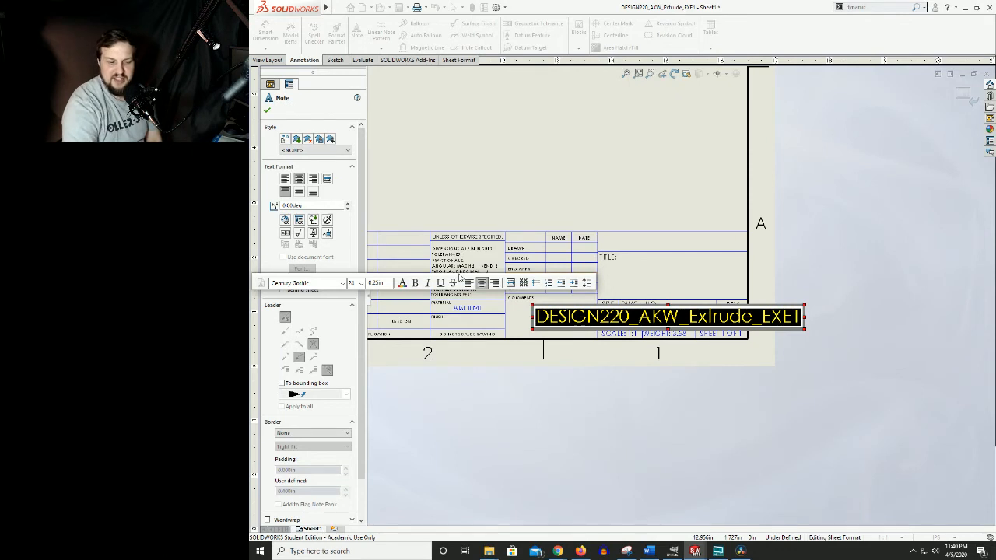
key(Delete)
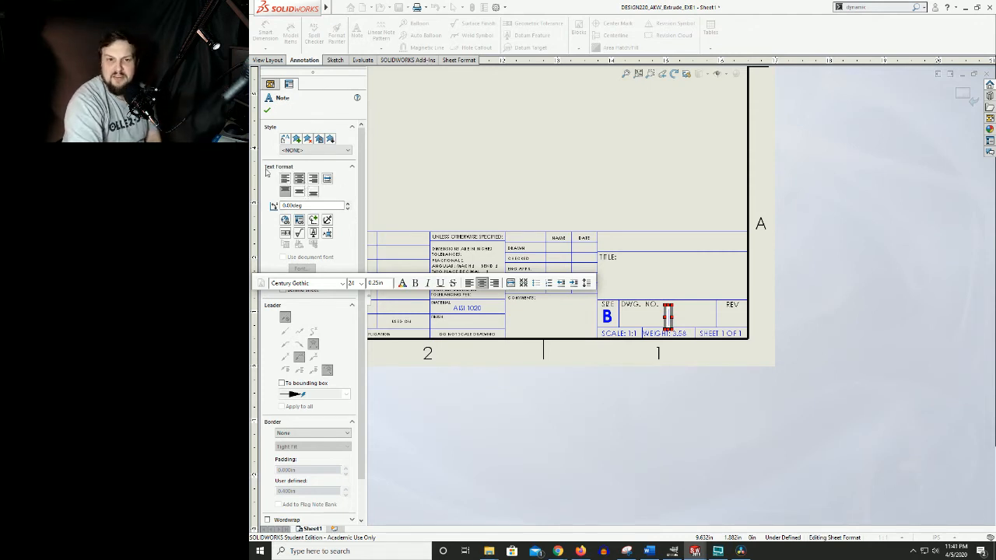
Step: Start a property link in the empty DWG. NO. note, set its source to Model found here, and review the part's custom properties
click(300, 221)
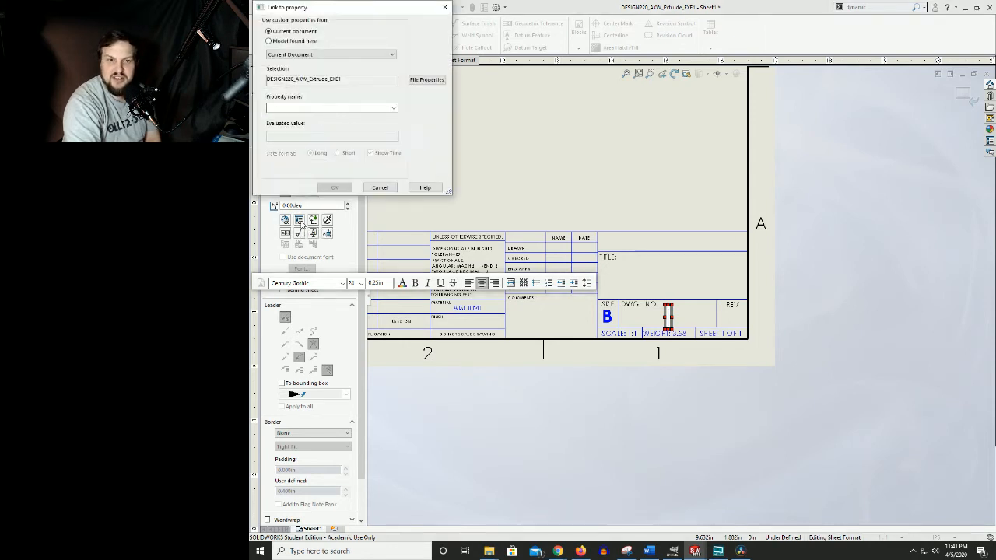
mouse_move(340, 7)
mouse_down()
mouse_move(485, 100)
mouse_move(614, 150)
mouse_up()
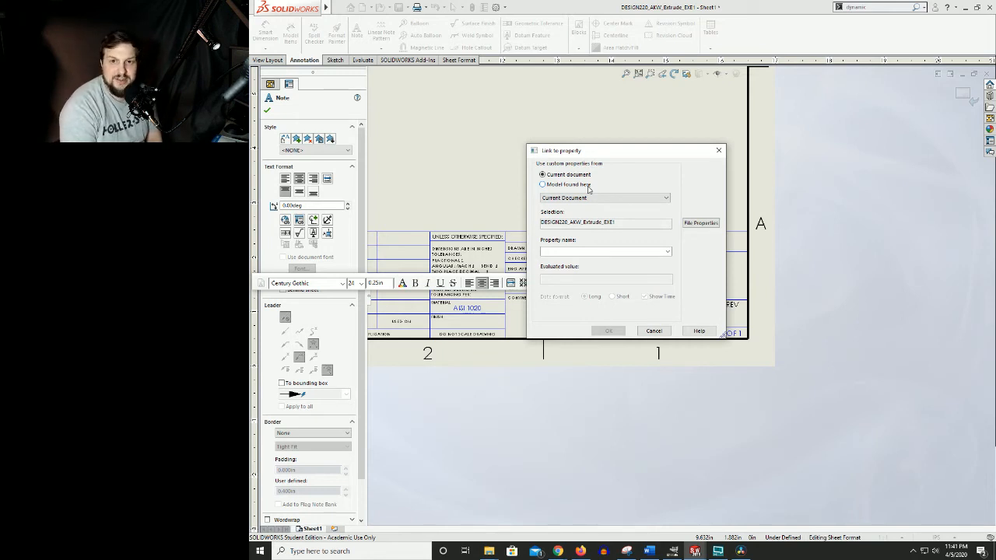
click(543, 185)
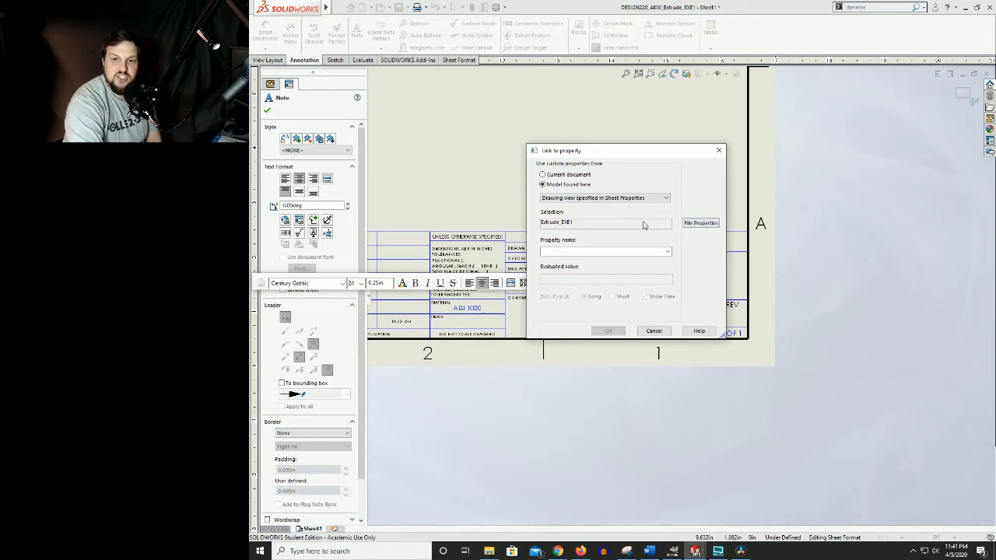
click(700, 222)
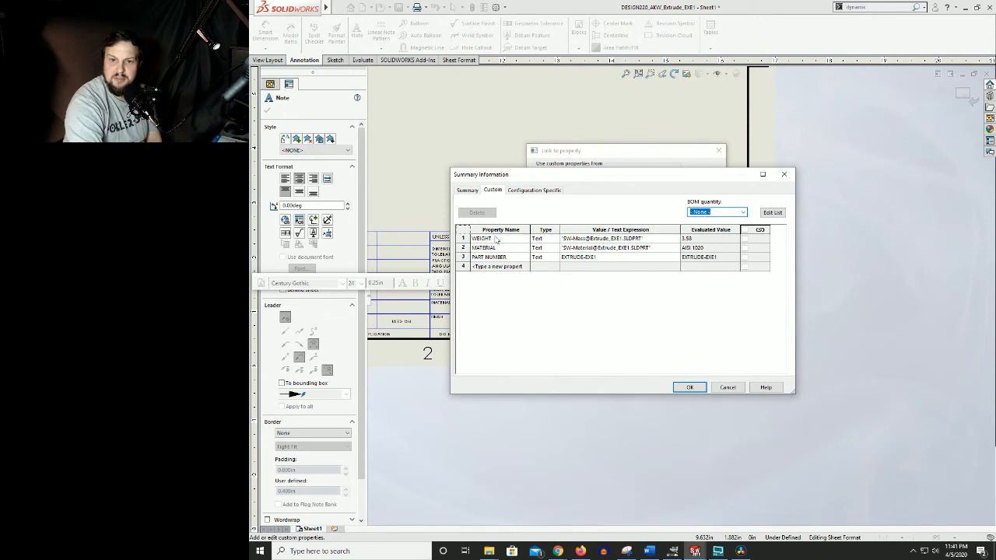
click(517, 258)
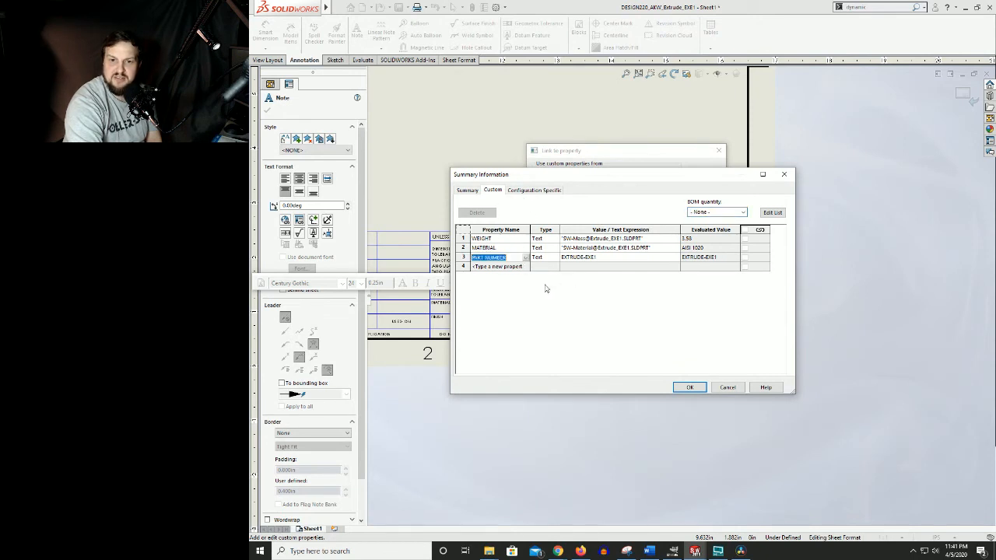
click(729, 390)
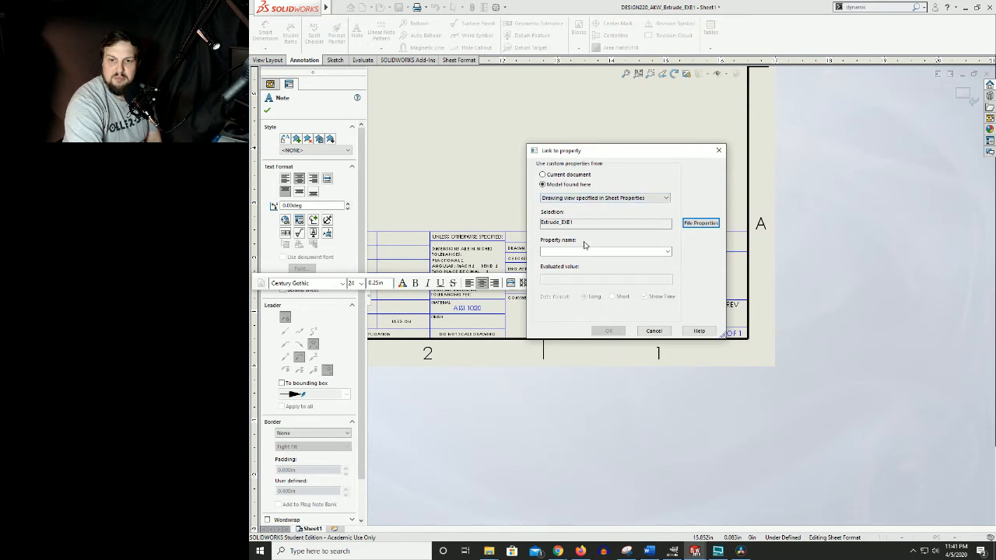
Step: Link the DWG. NO. note to the part's PART NUMBER property and finish editing the note
click(668, 252)
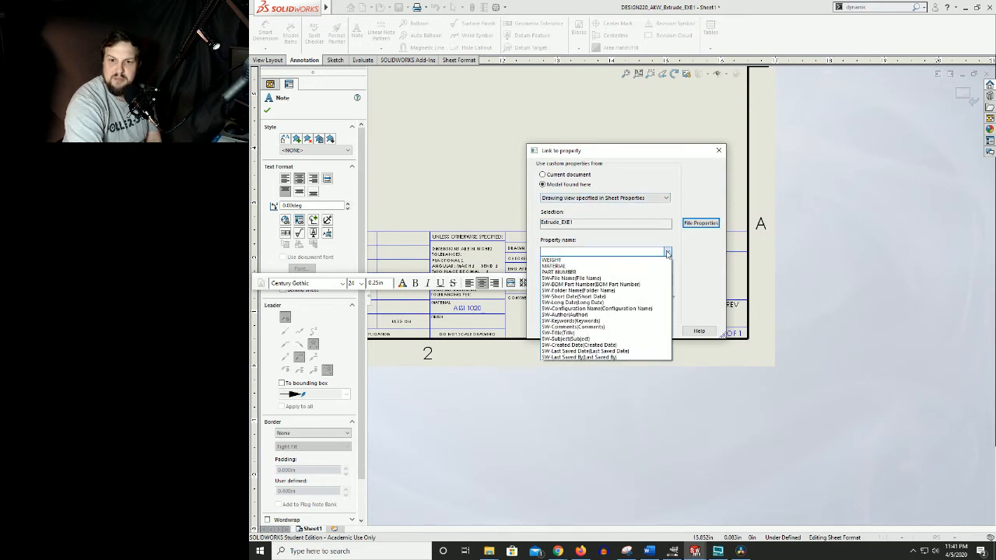
click(568, 273)
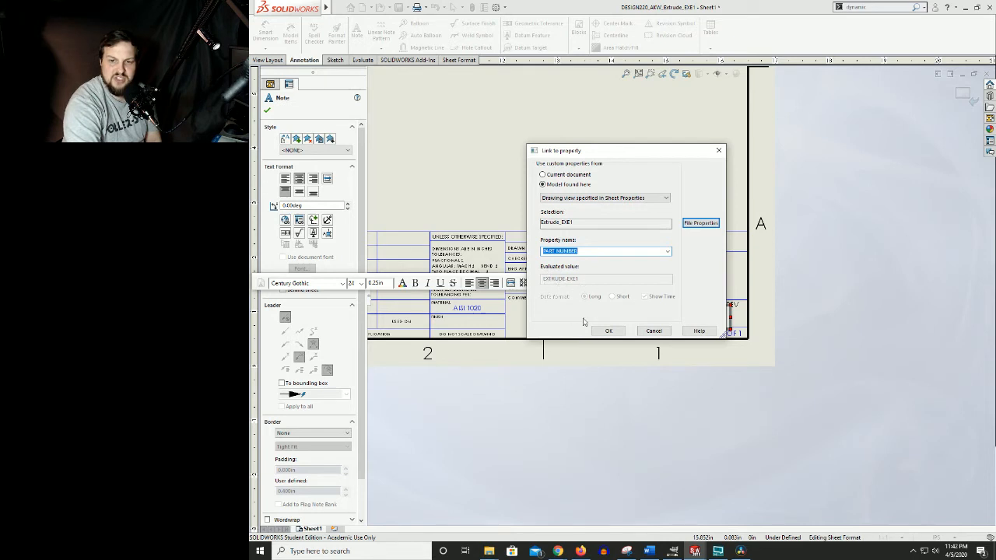
click(610, 332)
click(697, 210)
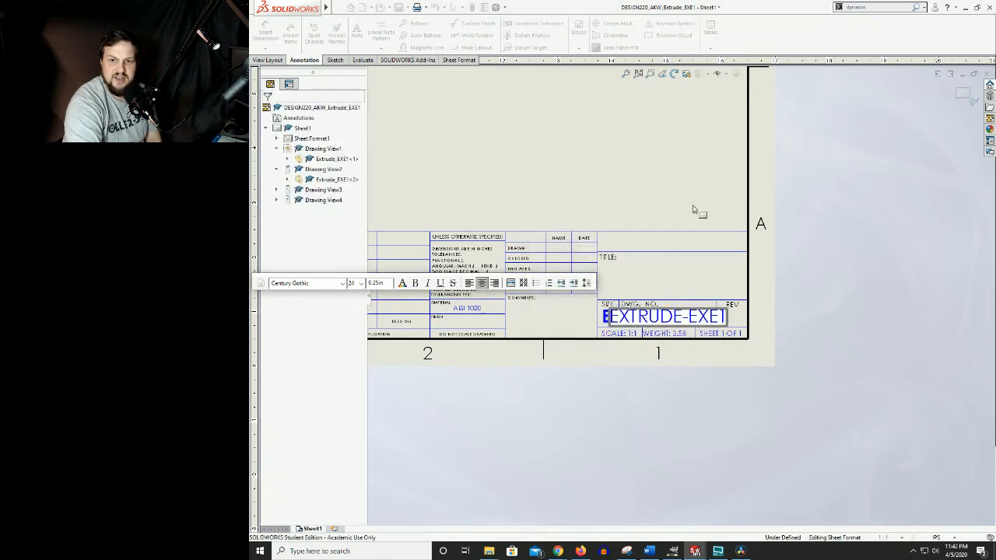
scroll(653, 320, down, 3)
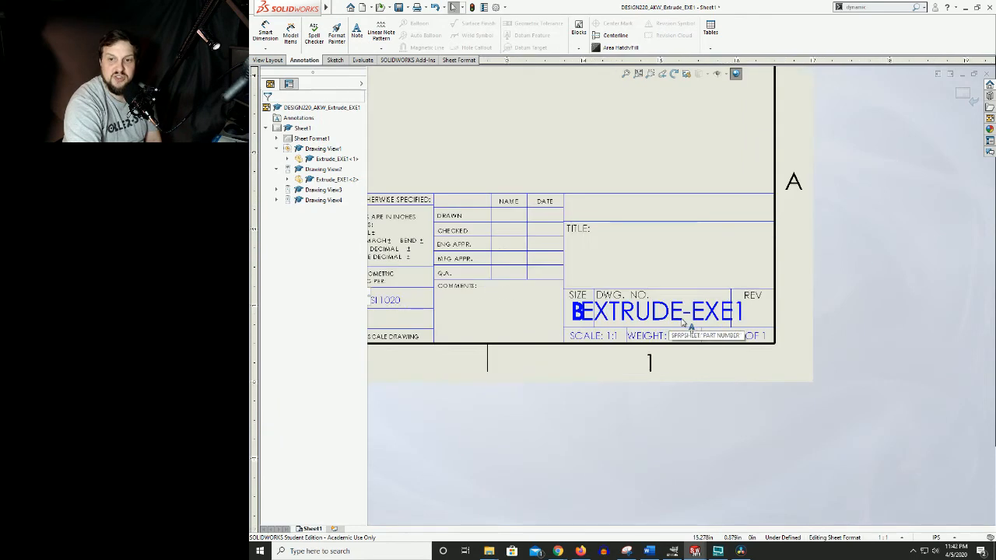
Step: Reduce the DWG. NO. note's font size to 20 so the part number fits its title block cell
middle_drag(685, 322, 668, 323)
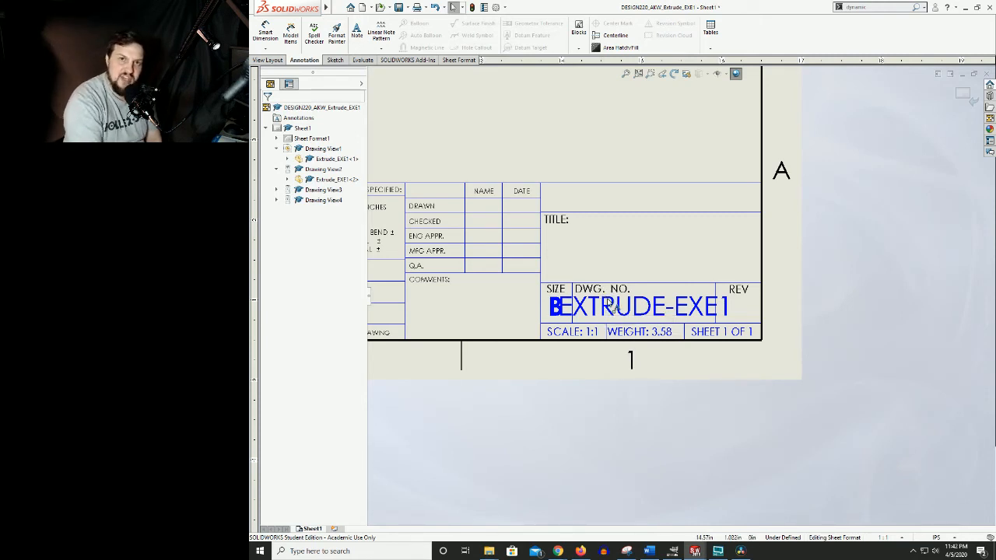
double_click(612, 307)
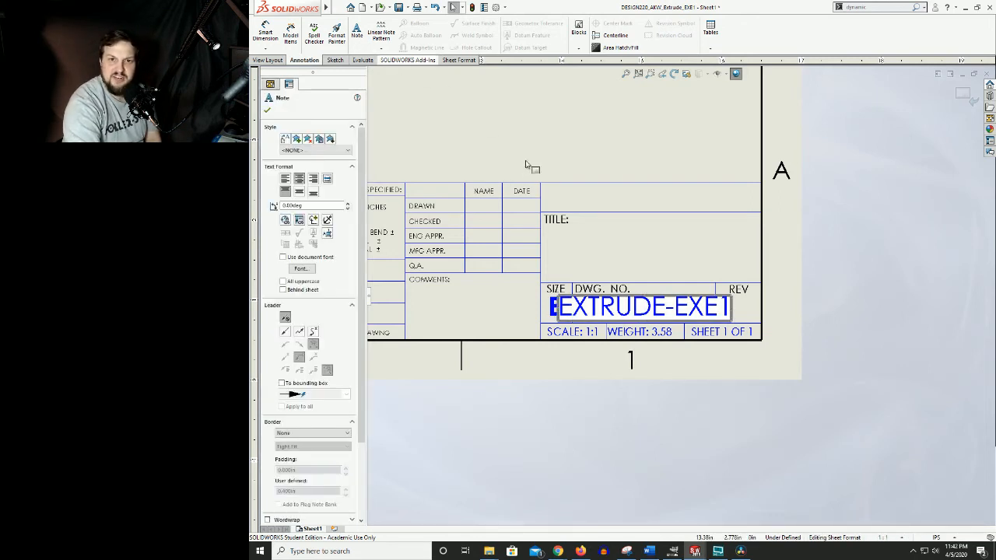
double_click(636, 317)
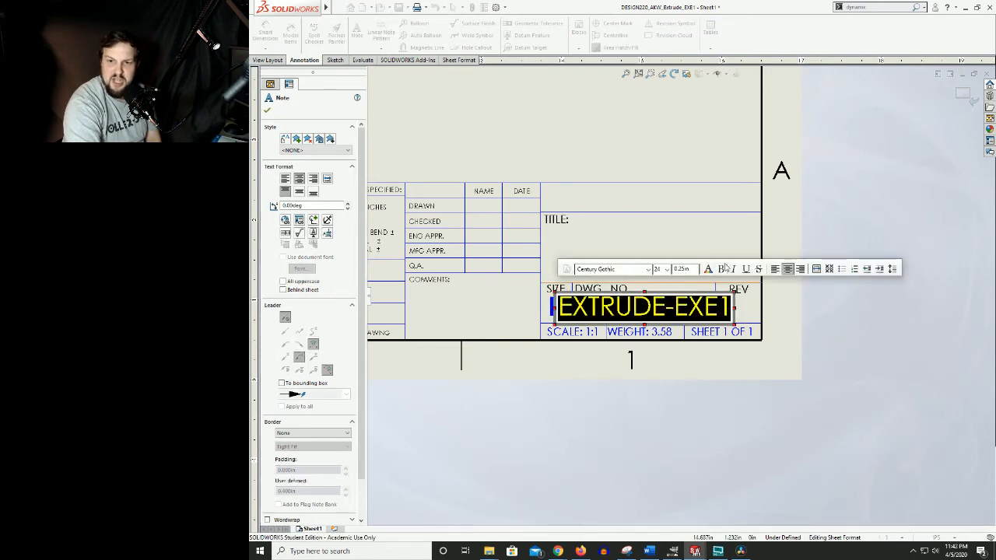
click(667, 269)
click(657, 334)
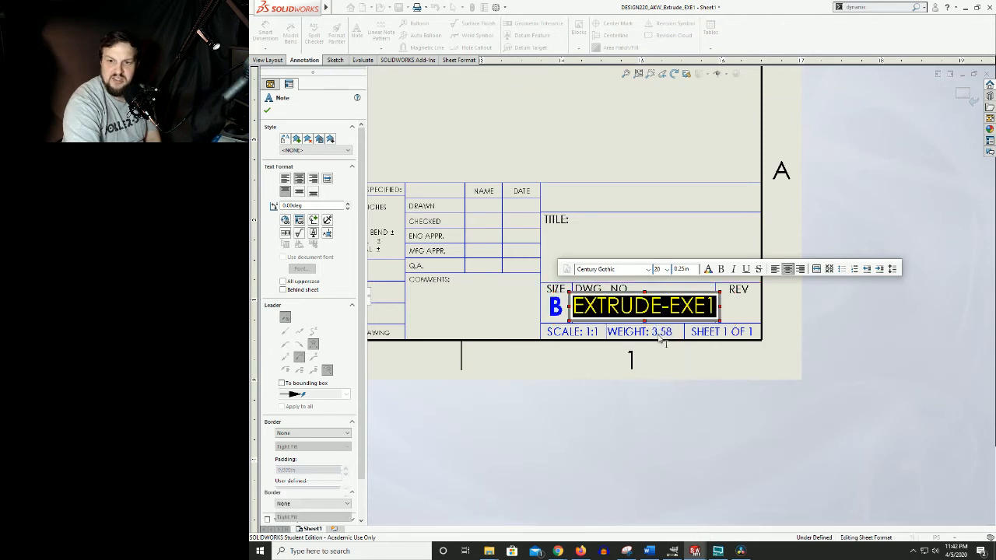
click(681, 228)
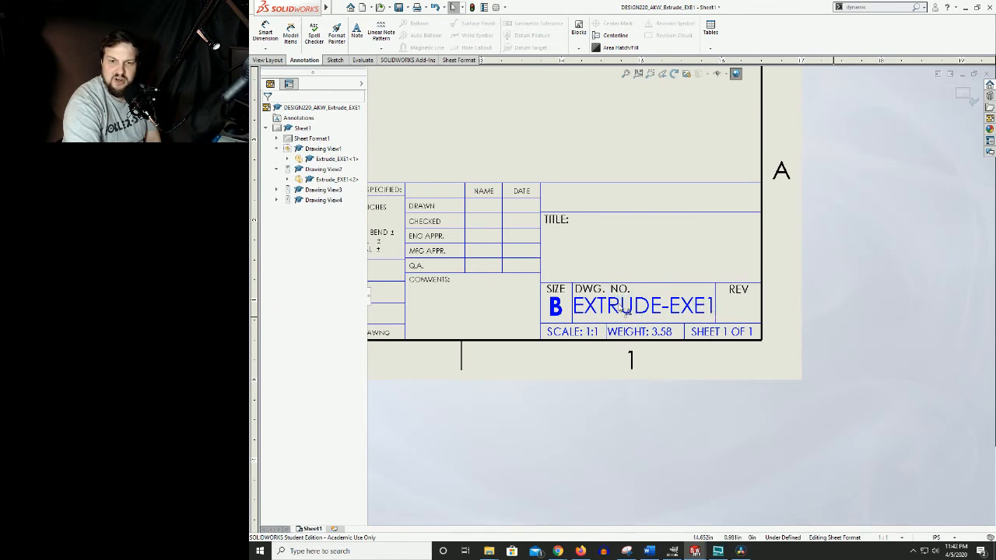
Step: Enter the initials AKW in the NAME cell of the title block's DRAWN row
scroll(630, 313, up, 3)
scroll(621, 289, down, 1)
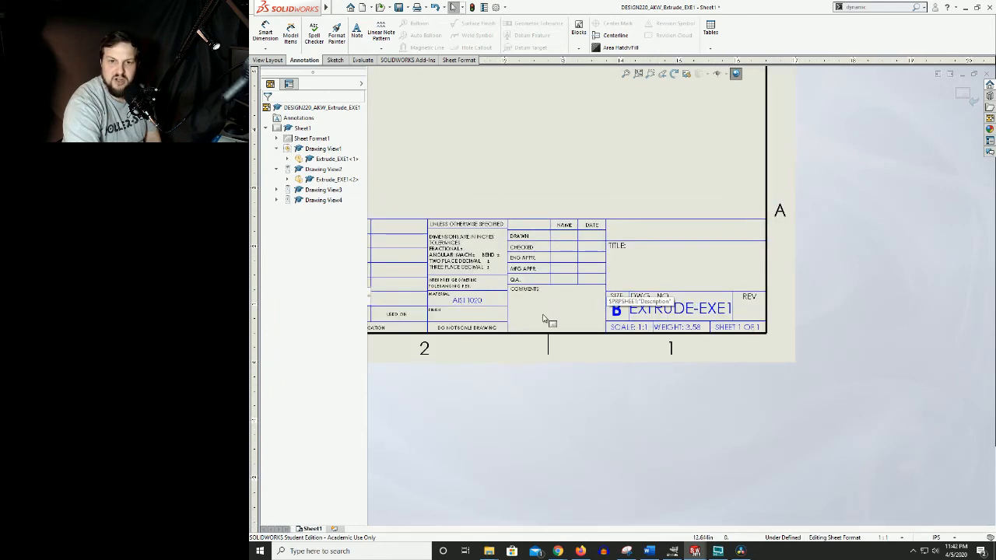
scroll(573, 322, down, 1)
scroll(582, 249, down, 2)
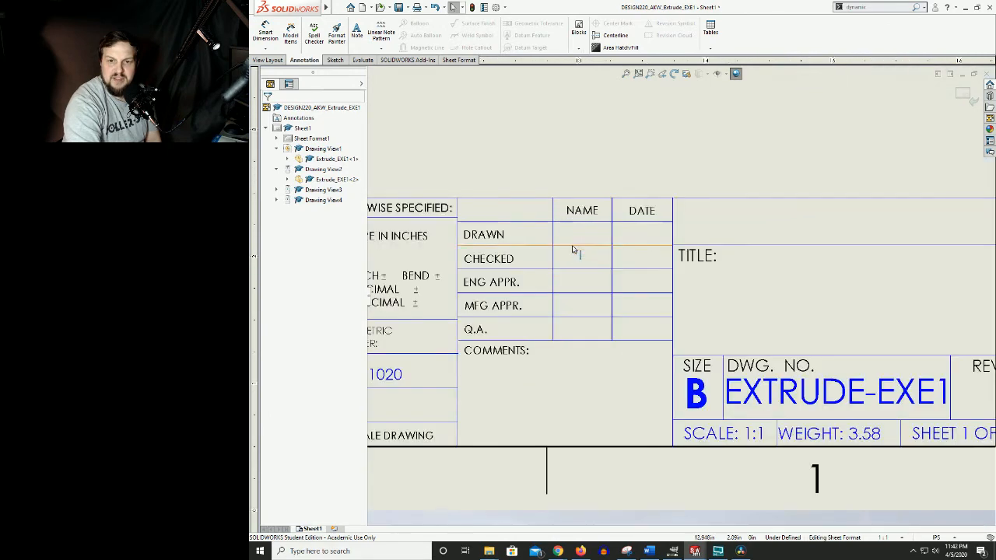
key(f)
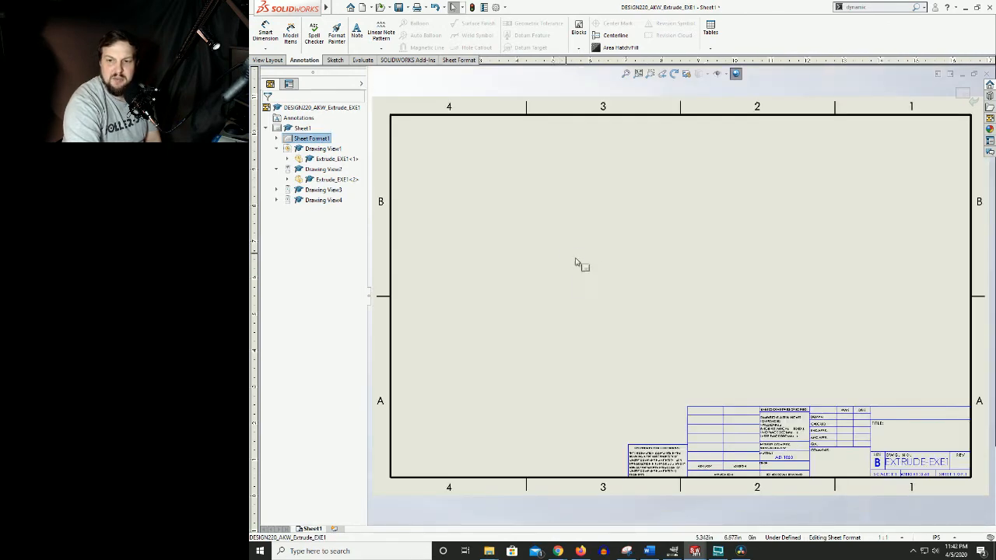
scroll(889, 465, down, 4)
scroll(889, 465, down, 4)
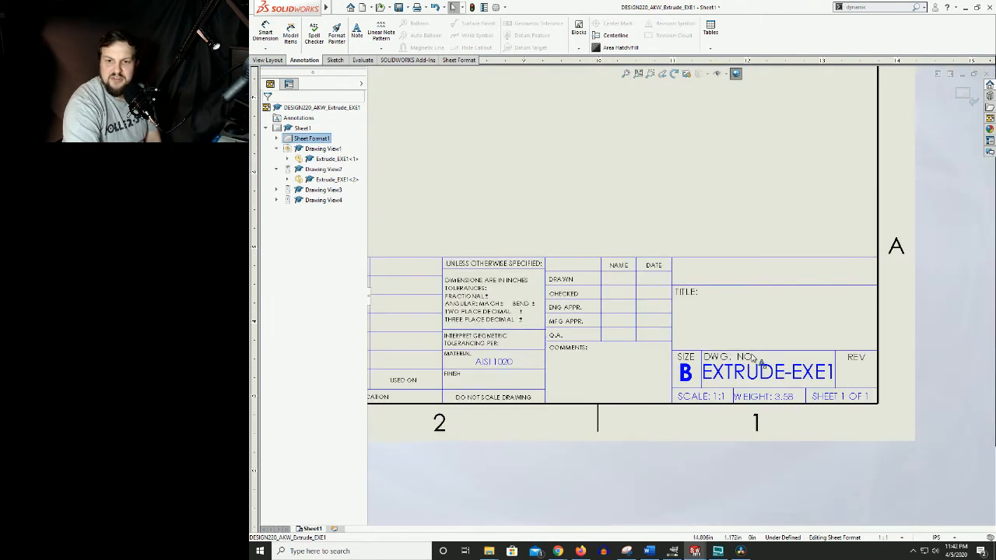
scroll(667, 271, down, 1)
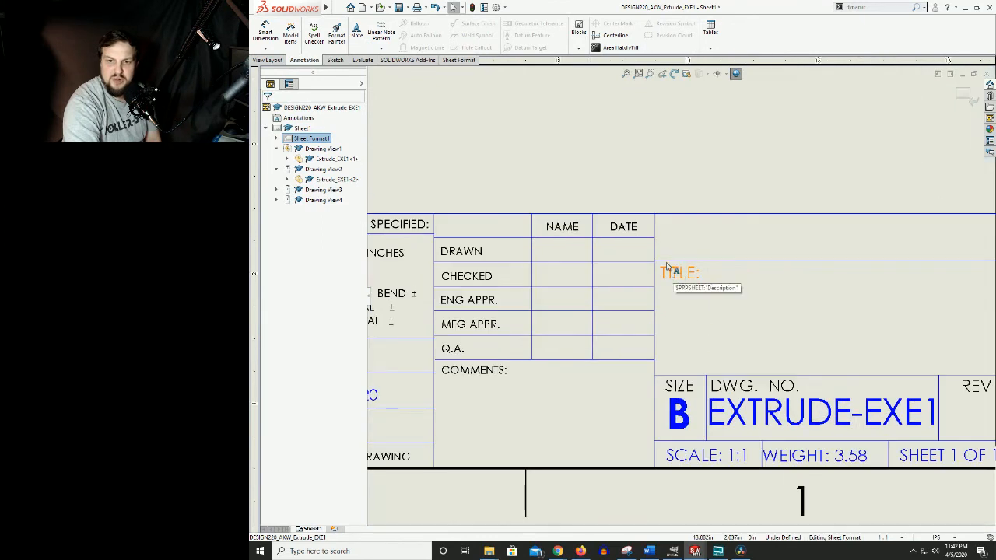
click(561, 249)
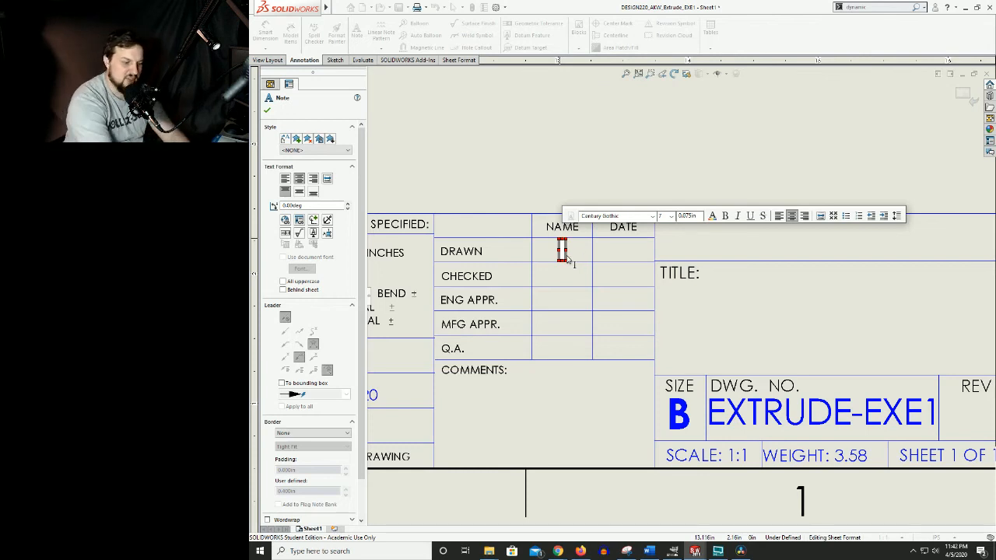
text(AKW)
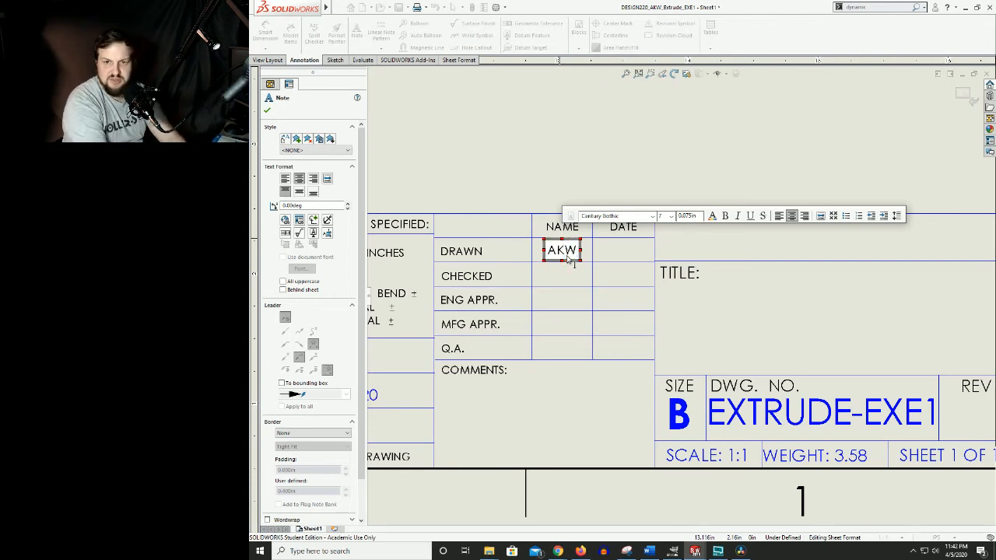
key(Escape)
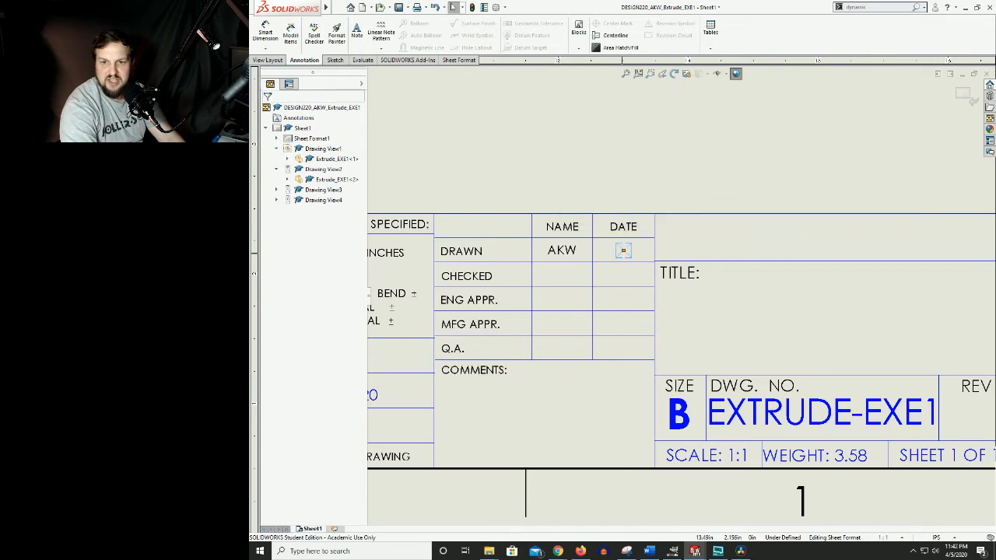
Step: Enter the date 4/5/2020 in the DATE cell of the title block's DRAWN row
double_click(623, 250)
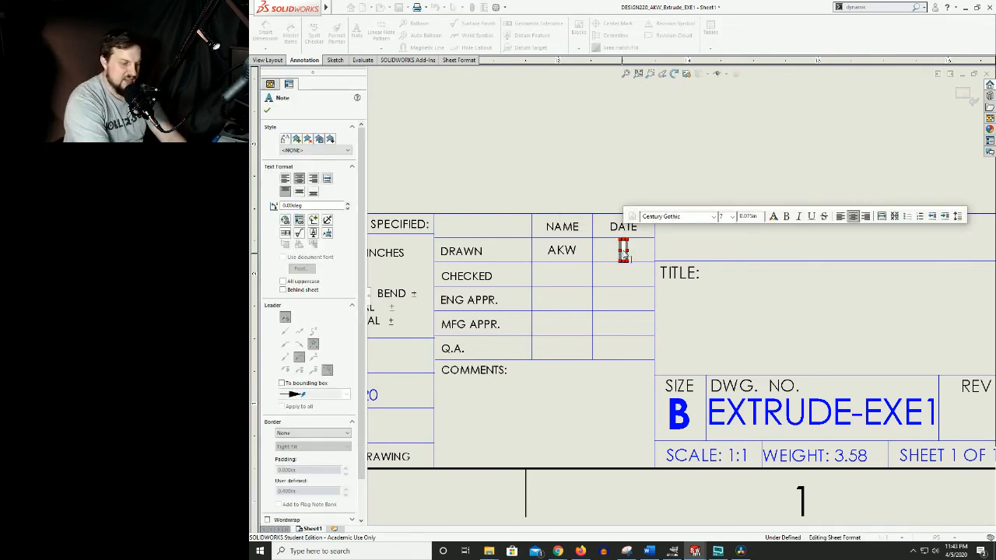
text(4/5)
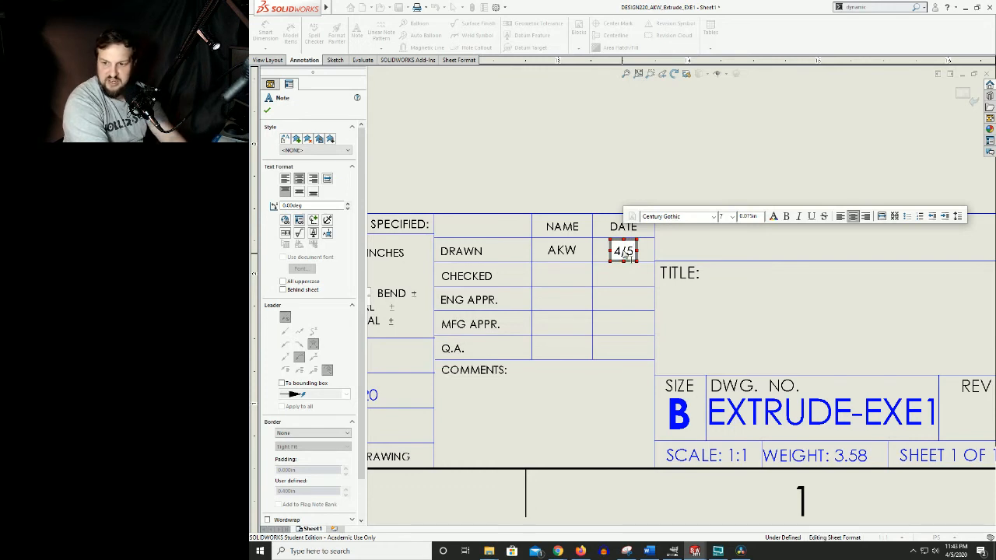
text(/)
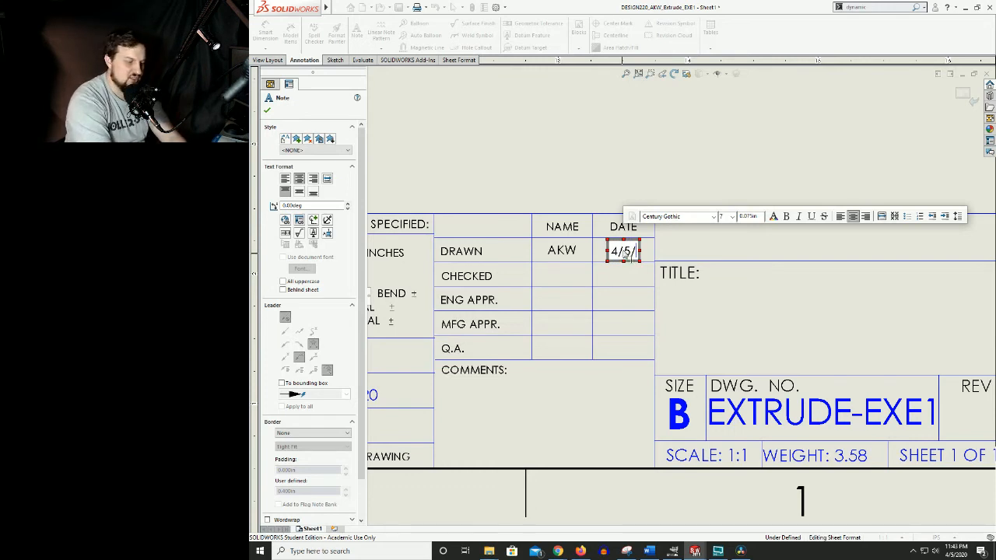
text(2020)
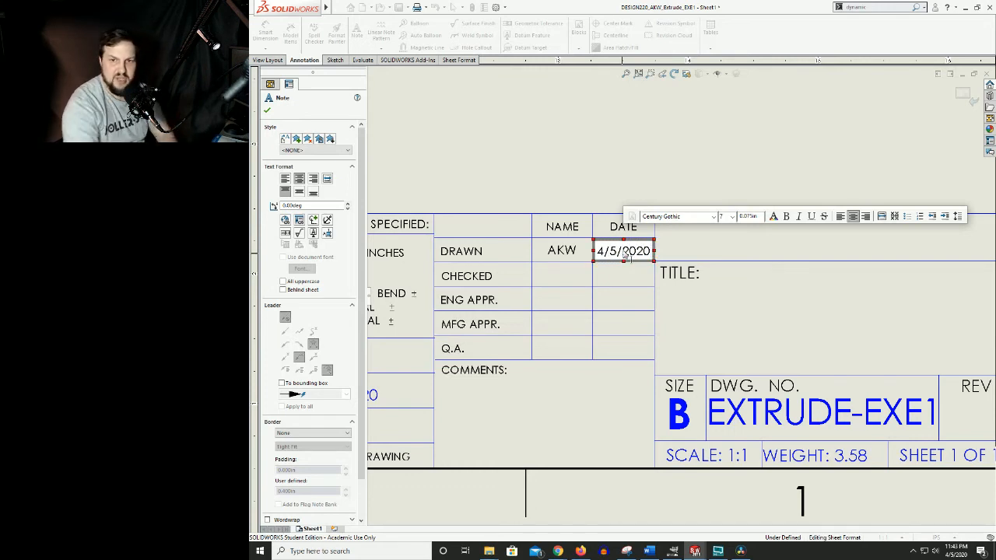
click(613, 157)
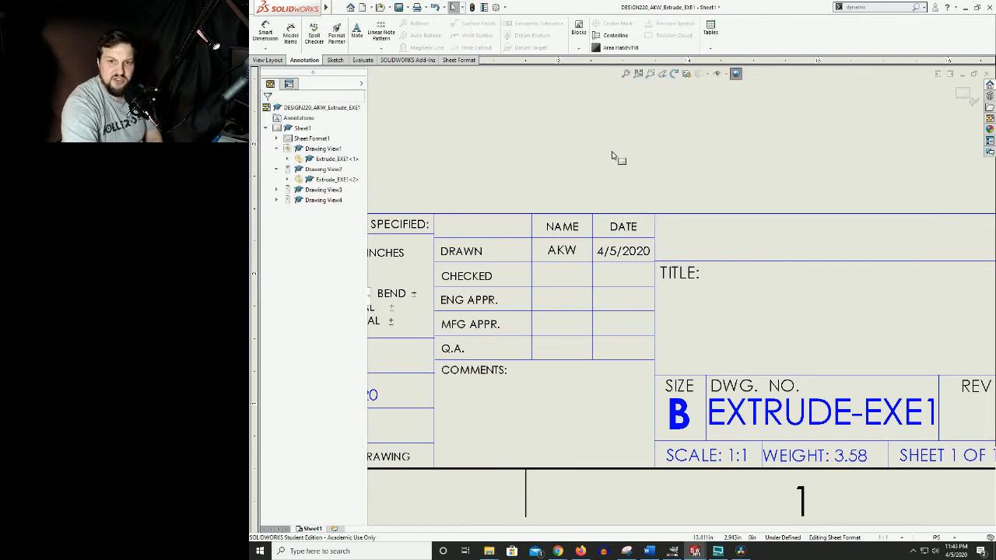
Step: Finish editing the sheet format and return to the drawing sheet with its views
scroll(693, 204, up, 2)
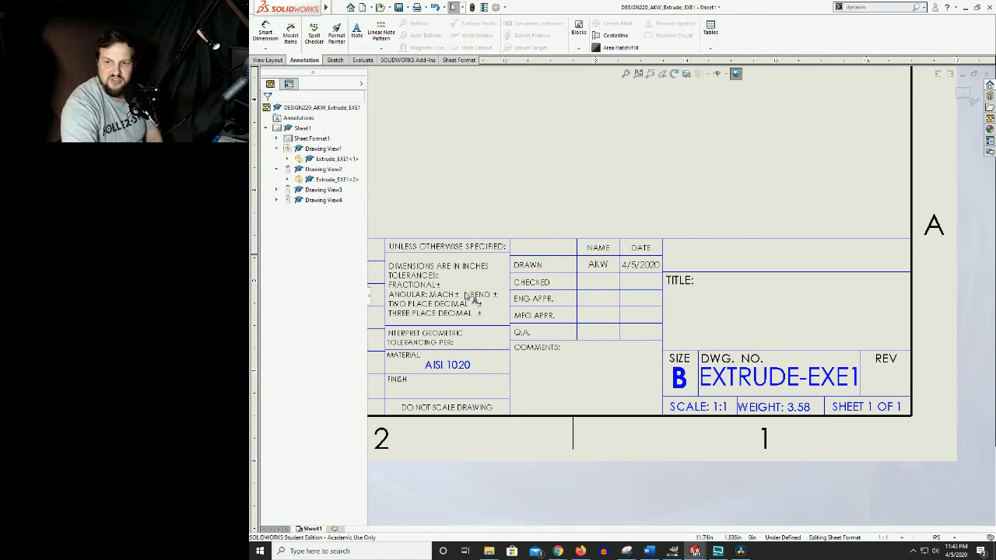
scroll(630, 251, up, 2)
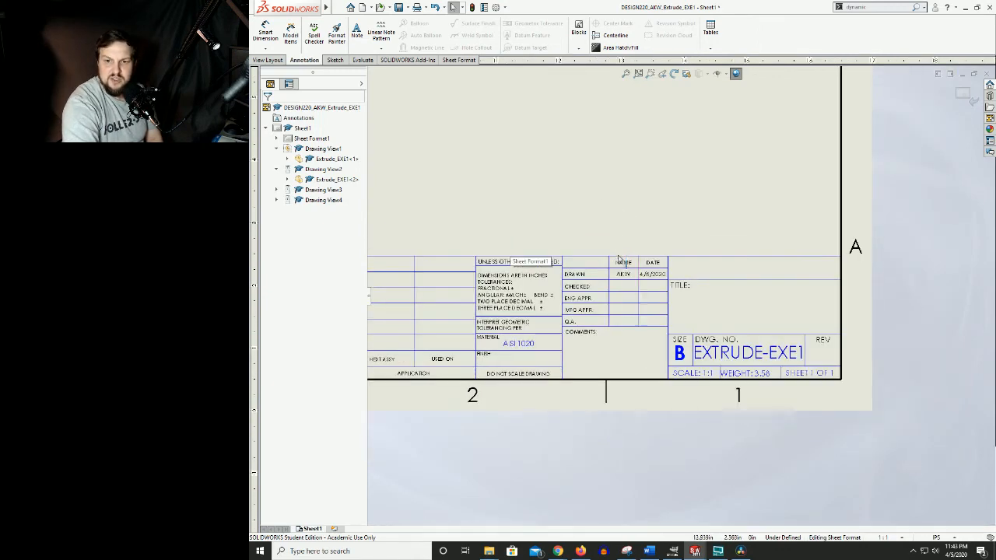
scroll(638, 269, up, 3)
scroll(622, 272, up, 1)
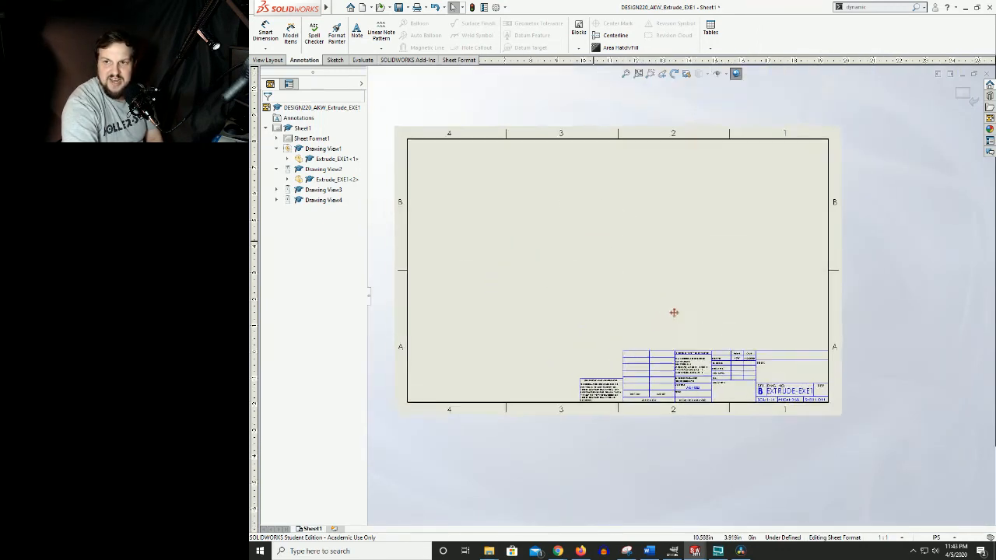
scroll(700, 312, down, 1)
middle_drag(651, 244, 679, 296)
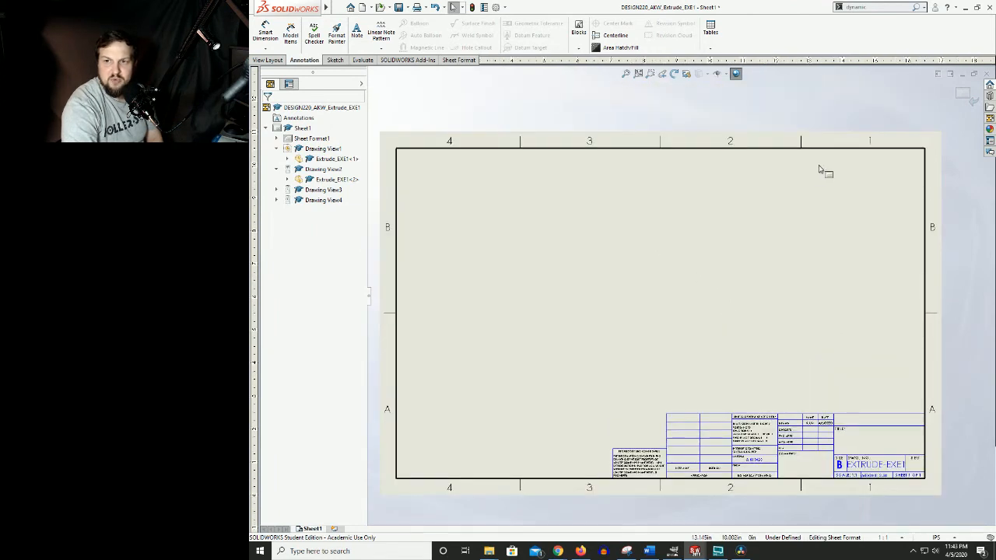
click(962, 94)
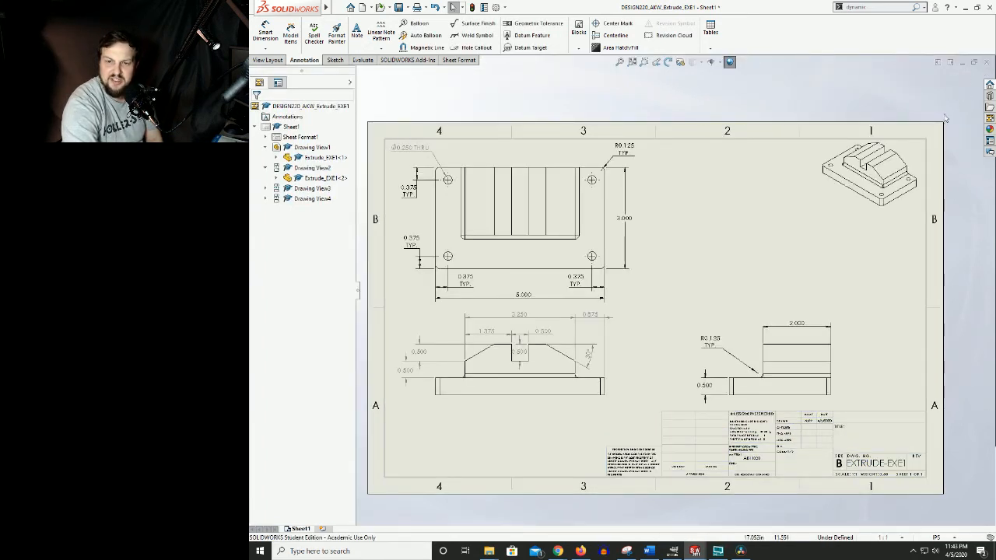
Step: Examine the completed title block entries and the overall layout of the drawing sheet
middle_drag(744, 268, 752, 249)
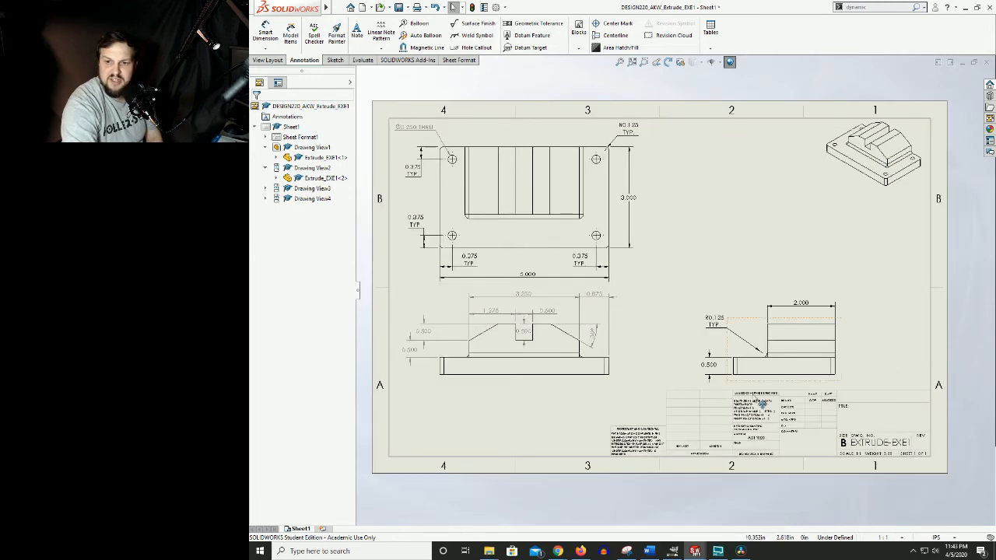
scroll(902, 481, down, 4)
scroll(826, 410, down, 2)
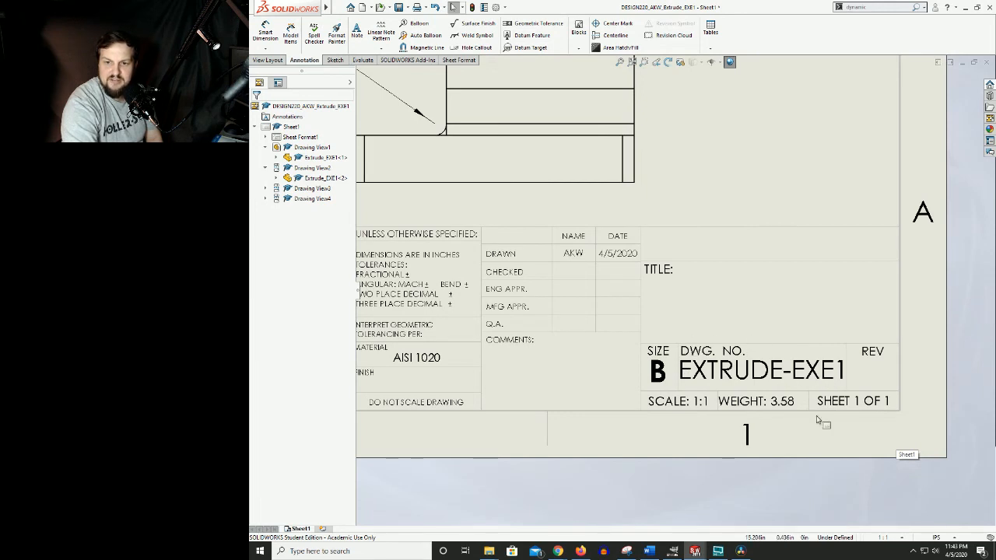
scroll(413, 360, up, 1)
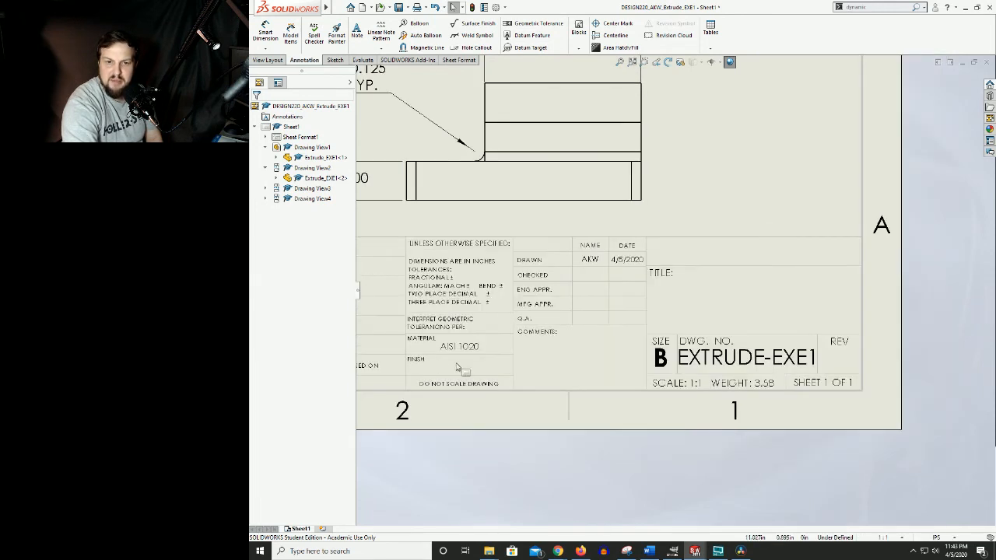
scroll(514, 316, up, 2)
scroll(663, 309, down, 1)
middle_drag(627, 291, 662, 309)
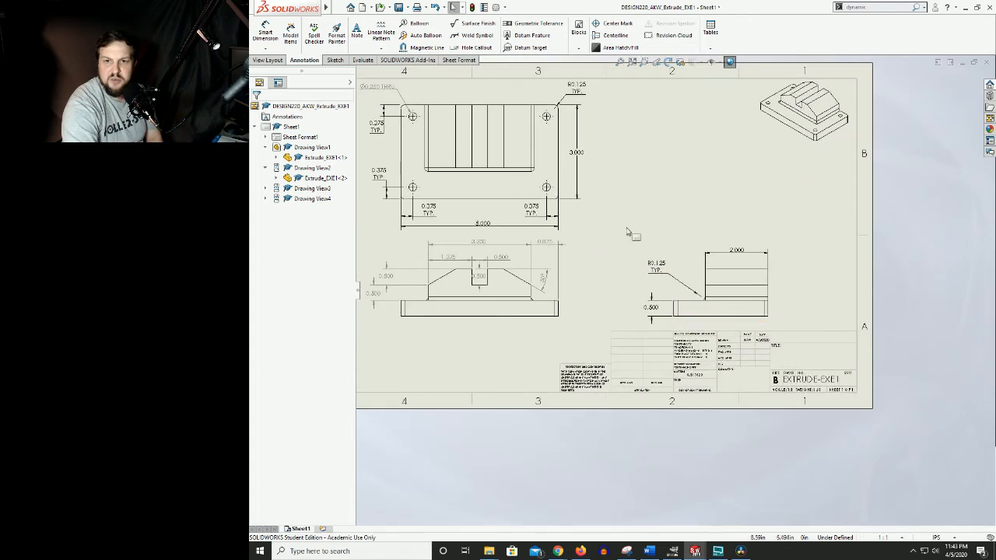
scroll(627, 229, up, 3)
middle_drag(625, 221, 658, 238)
scroll(661, 241, down, 1)
scroll(690, 266, down, 2)
middle_drag(692, 272, 687, 265)
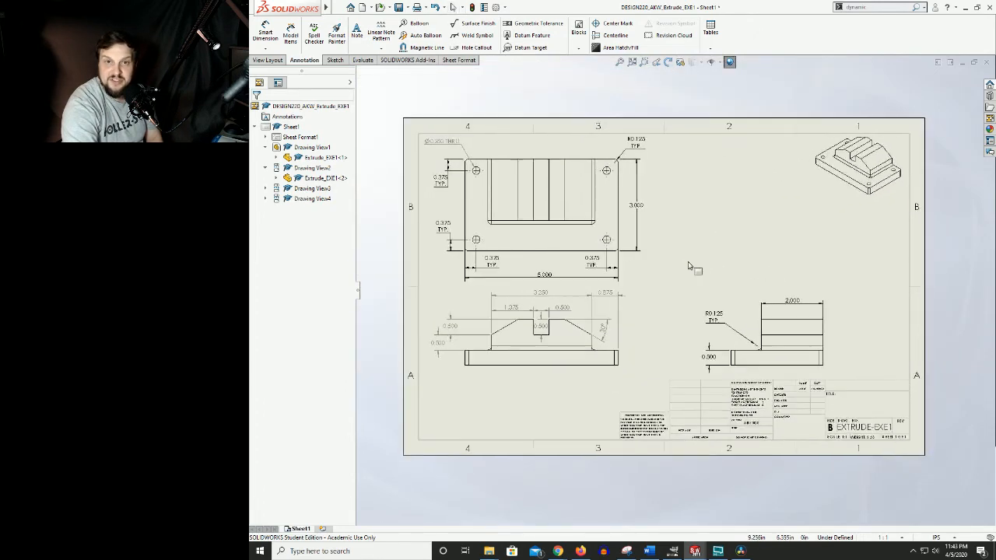
Step: Save the drawing and export a PDF copy as DESIGN220_AKW_Extrude_EXE1.PDF in the Session 11 folder
click(399, 8)
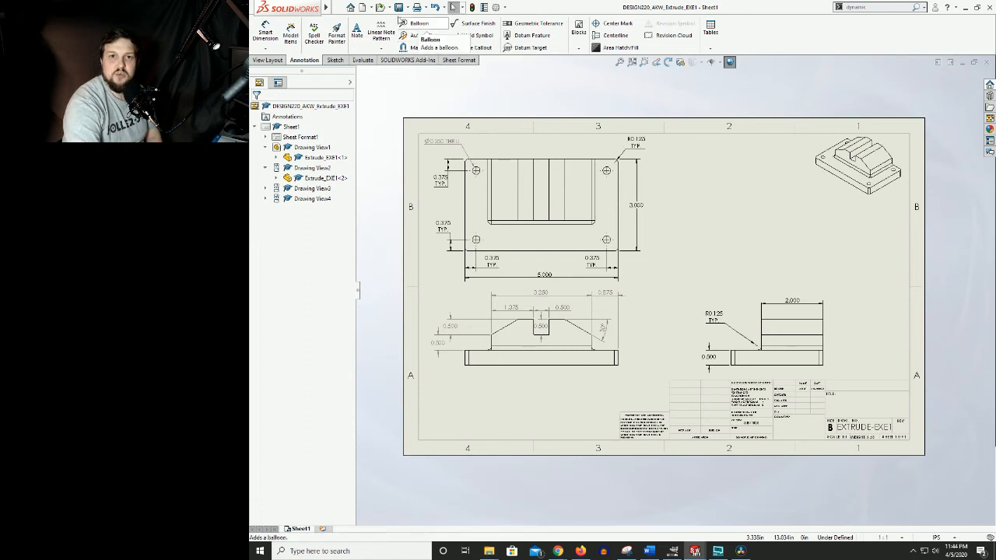
click(409, 8)
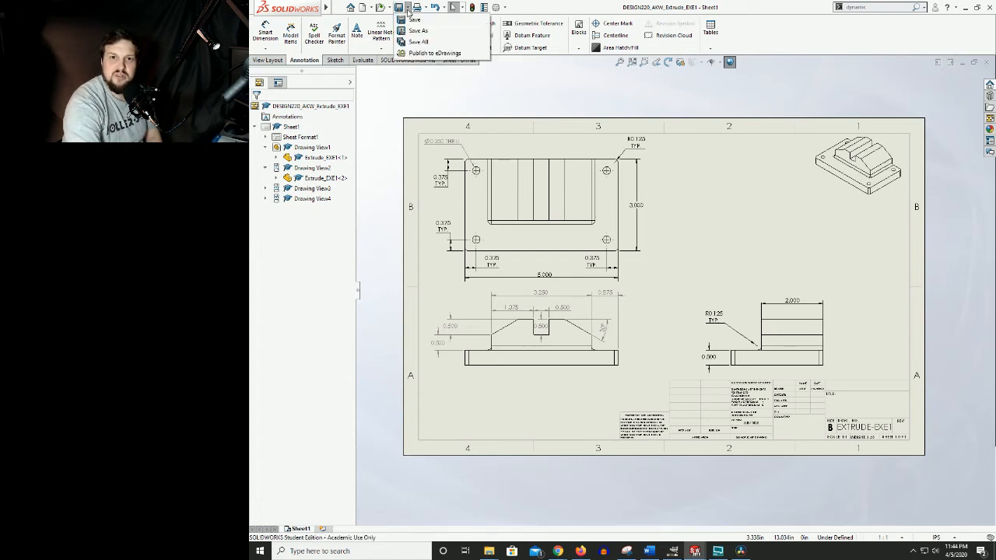
click(412, 31)
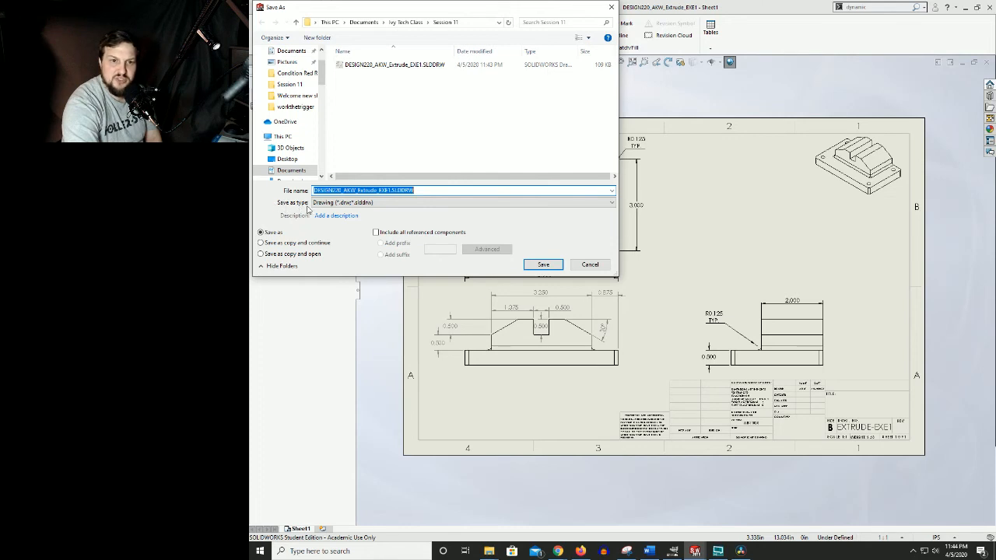
click(335, 204)
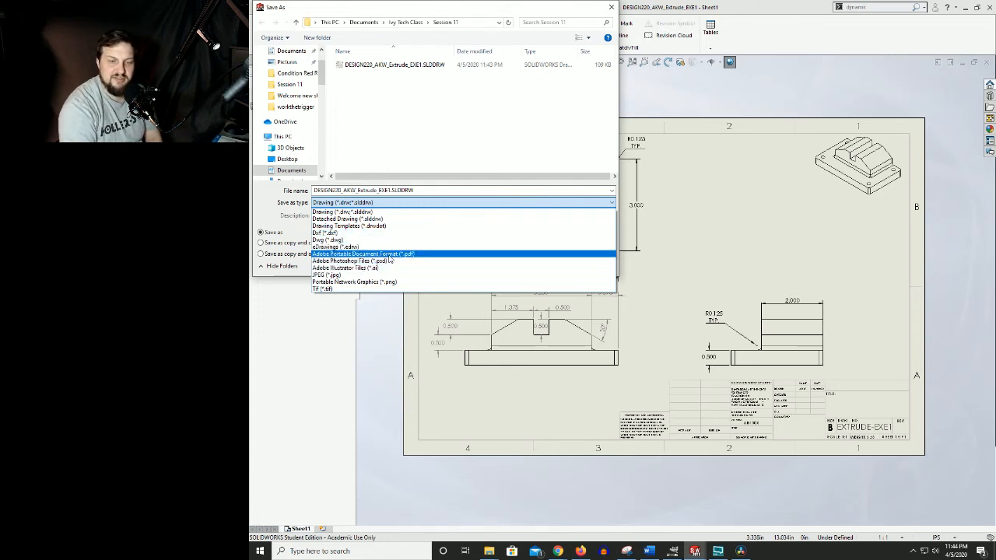
click(391, 259)
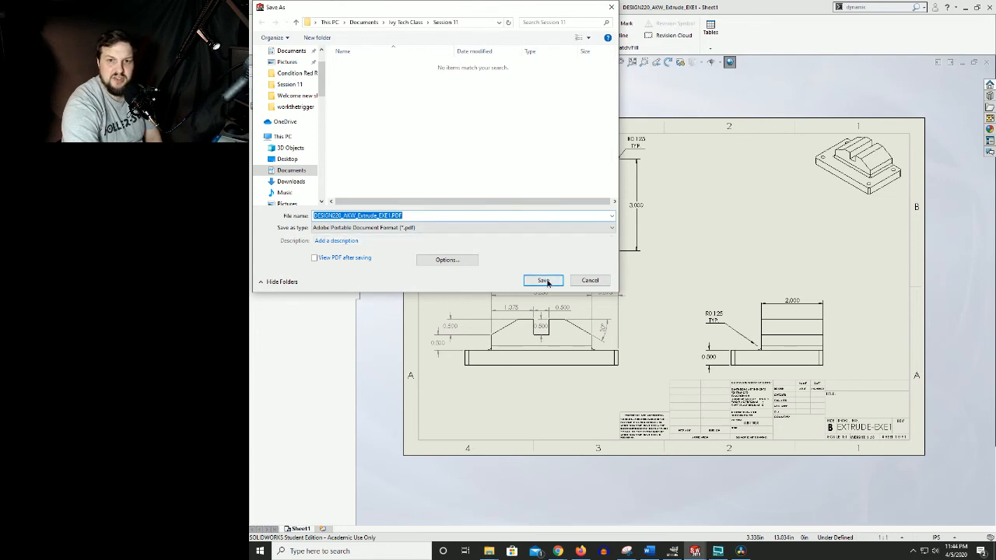
click(543, 281)
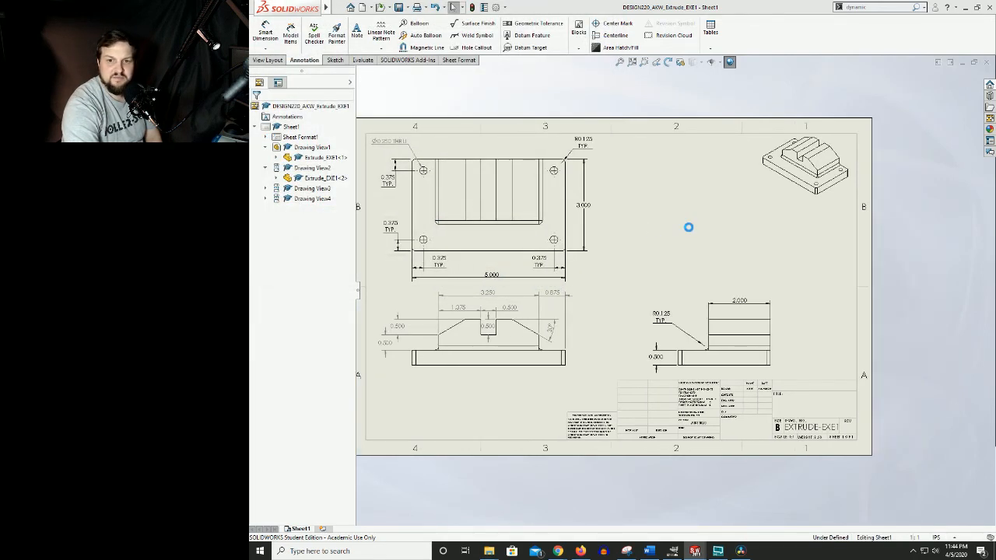